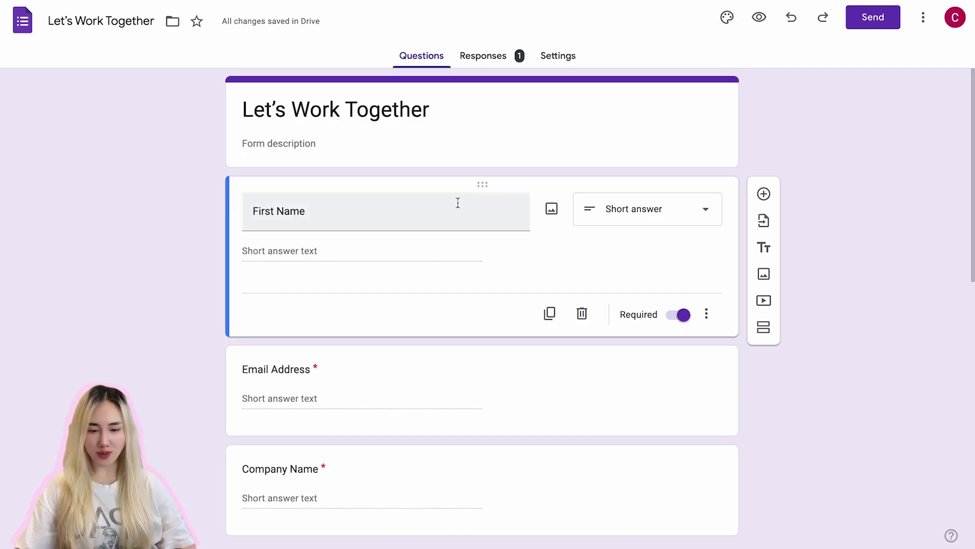
Step: Scroll through the Let's Work Together form's questions, including the Email Address question
{"action": "scroll", "coordinate": [457, 204], "scroll_direction": "down", "scroll_amount": 1}
{"action": "scroll", "coordinate": [457, 206], "scroll_direction": "up", "scroll_amount": 1}
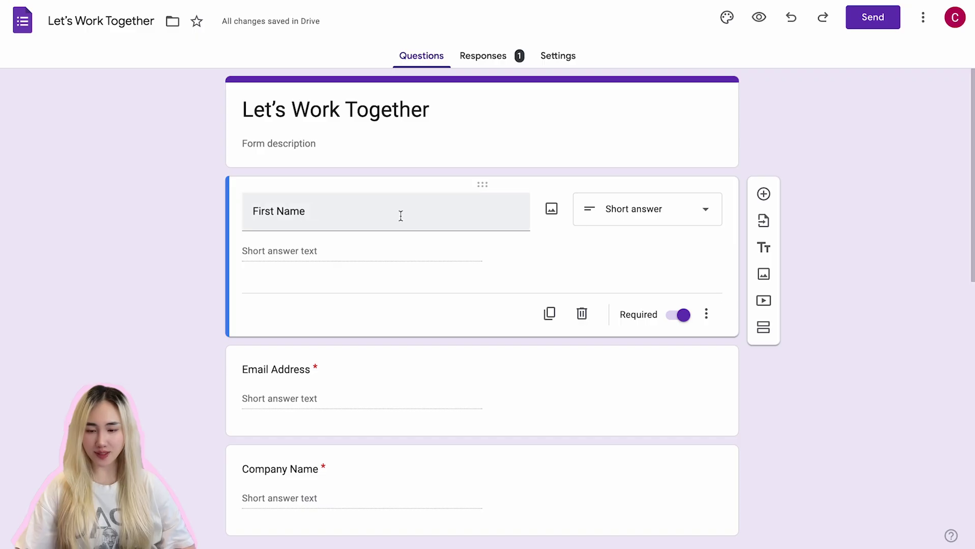
{"action": "scroll", "coordinate": [363, 329], "scroll_direction": "down", "scroll_amount": 2}
{"action": "left_click", "coordinate": [363, 330]}
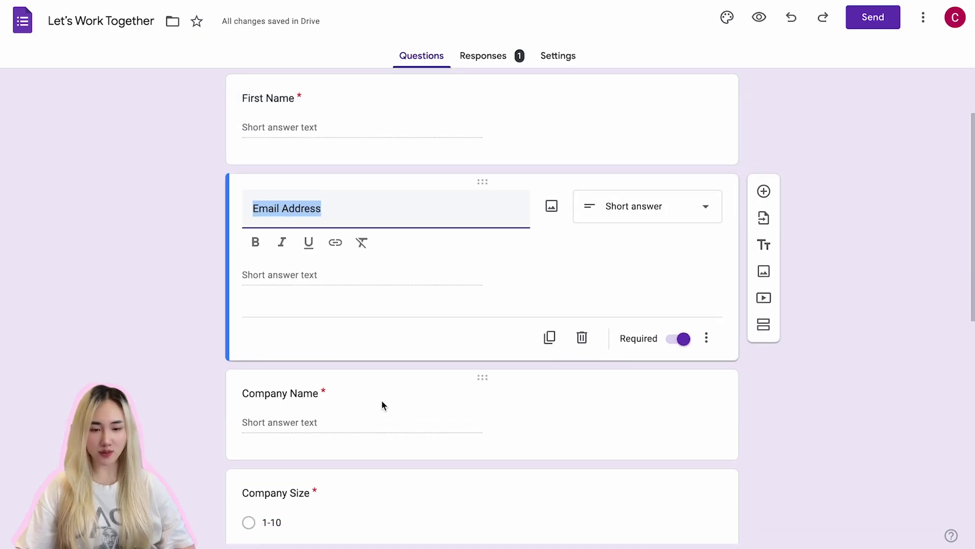
{"action": "scroll", "coordinate": [381, 401], "scroll_direction": "down", "scroll_amount": 2}
{"action": "scroll", "coordinate": [383, 395], "scroll_direction": "down", "scroll_amount": 9}
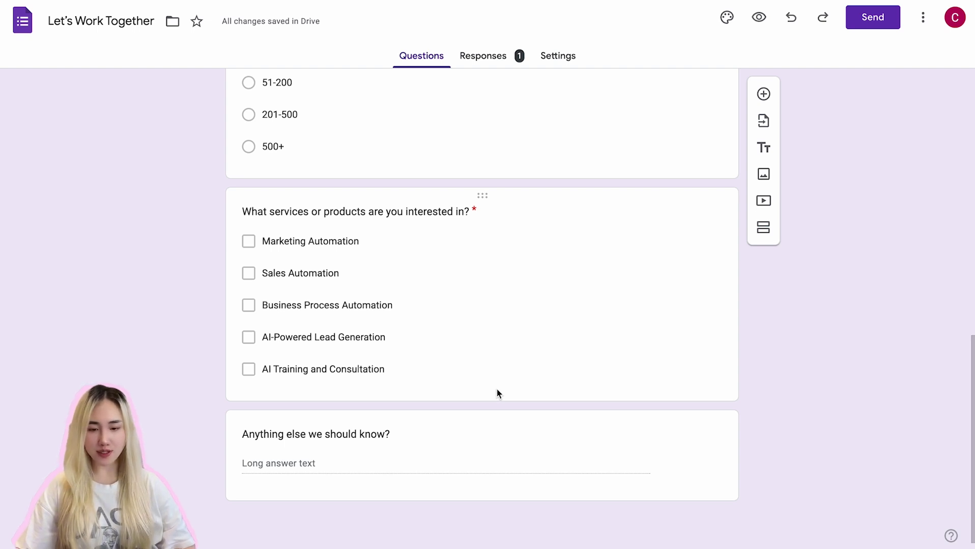
{"action": "scroll", "coordinate": [496, 111], "scroll_direction": "up", "scroll_amount": 12}
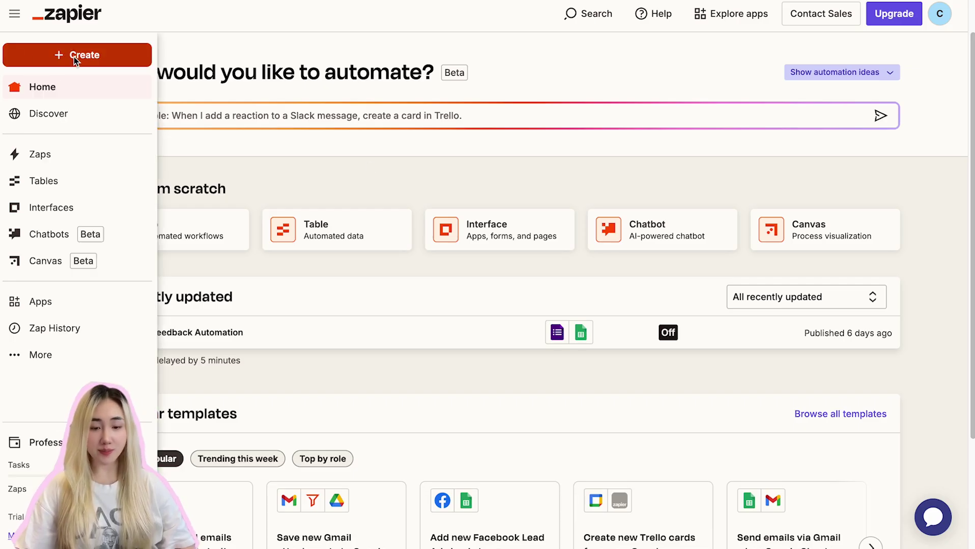
Step: Create a new Zap with Google Forms as its trigger app
{"action": "left_click", "coordinate": [76, 57]}
{"action": "left_click", "coordinate": [87, 105]}
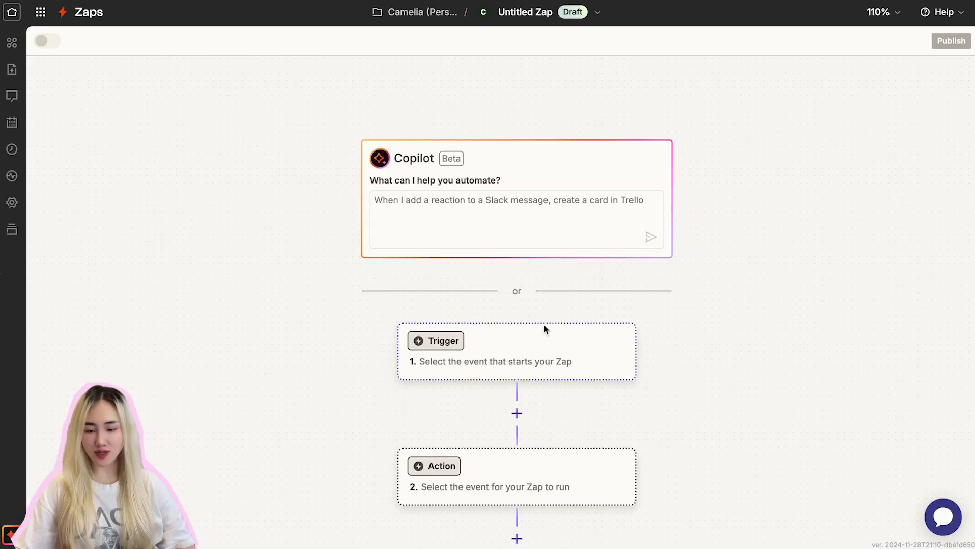
{"action": "left_click", "coordinate": [481, 292]}
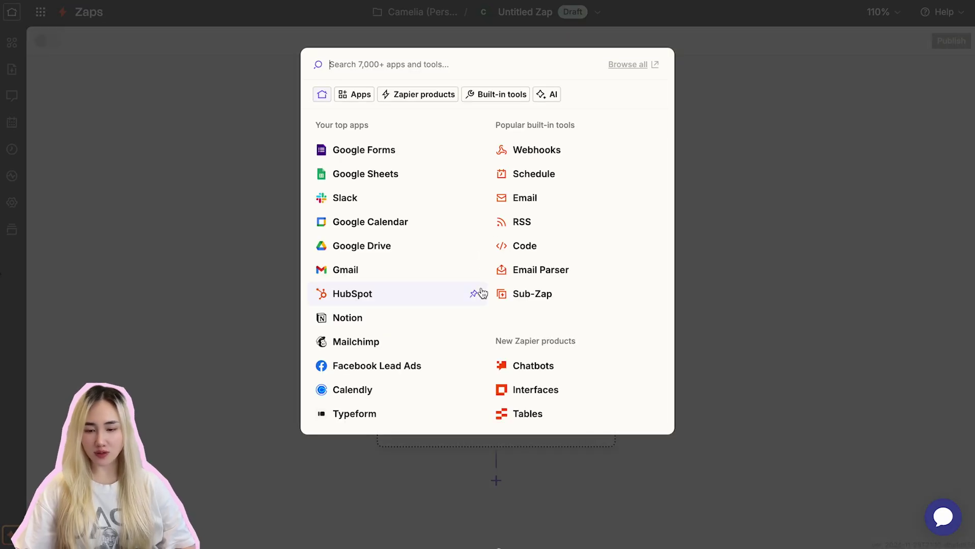
{"action": "left_click", "coordinate": [396, 152]}
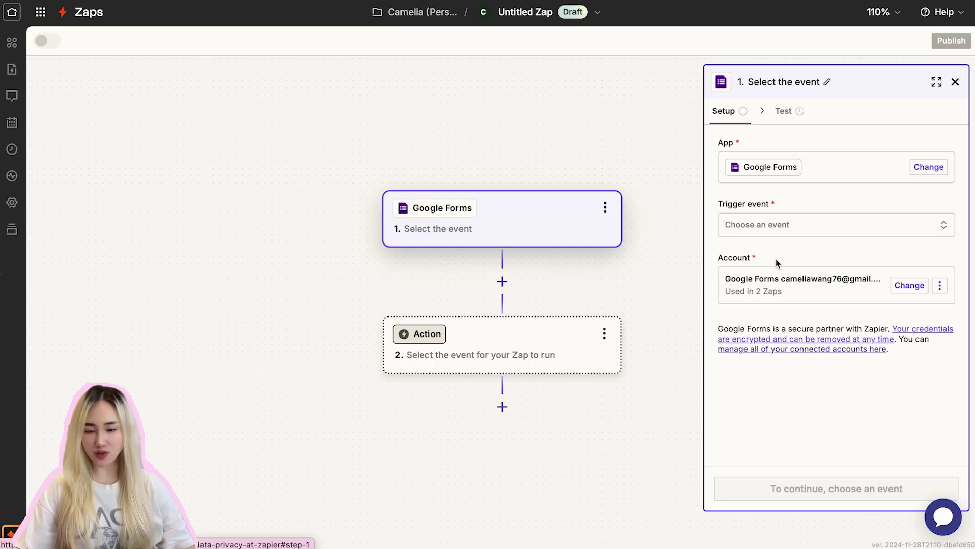
Step: Set the trigger event to New Form Response and check the connected Google Forms account
{"action": "left_click", "coordinate": [777, 224]}
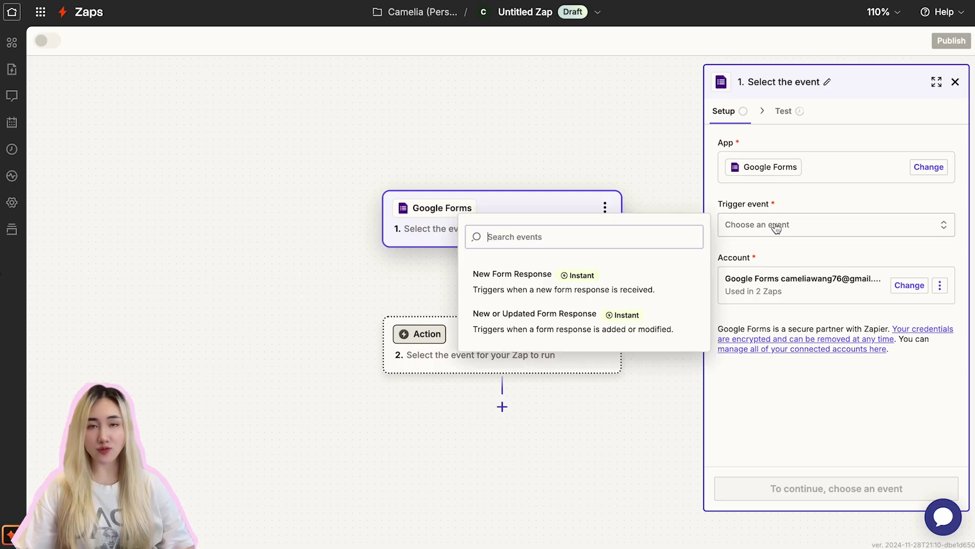
{"action": "left_click", "coordinate": [636, 286]}
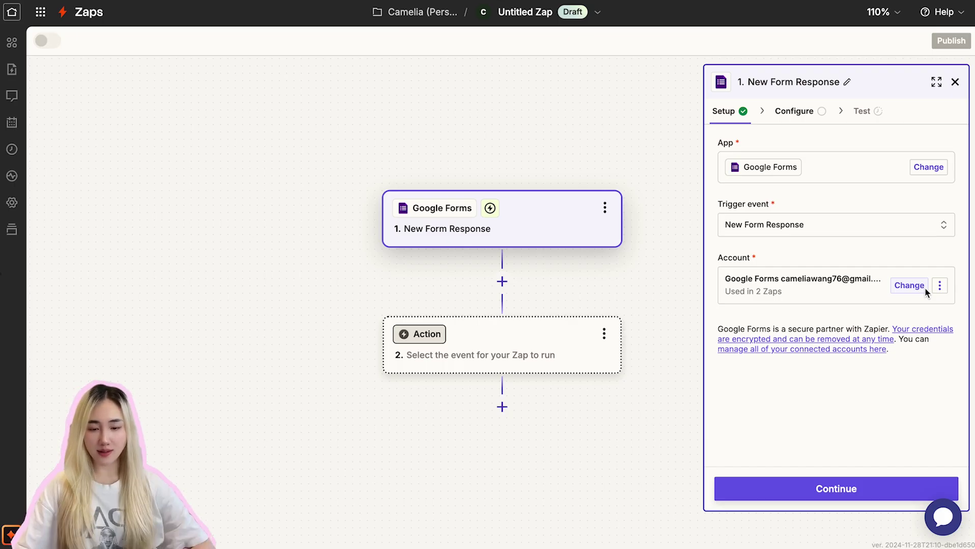
{"action": "left_click", "coordinate": [939, 287]}
{"action": "left_click", "coordinate": [940, 291]}
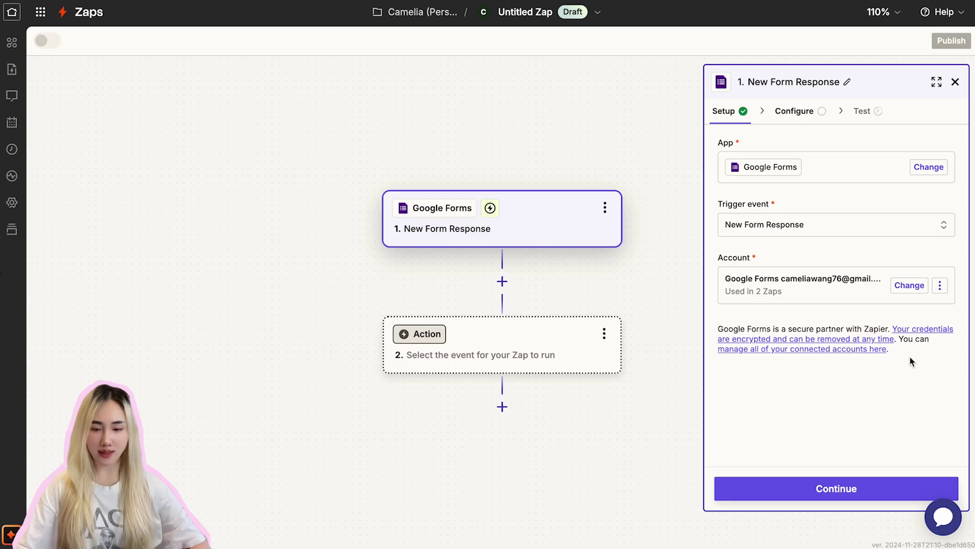
Step: Set the trigger's Form to Let's Work Together and continue to the Test stage
{"action": "left_click", "coordinate": [829, 494]}
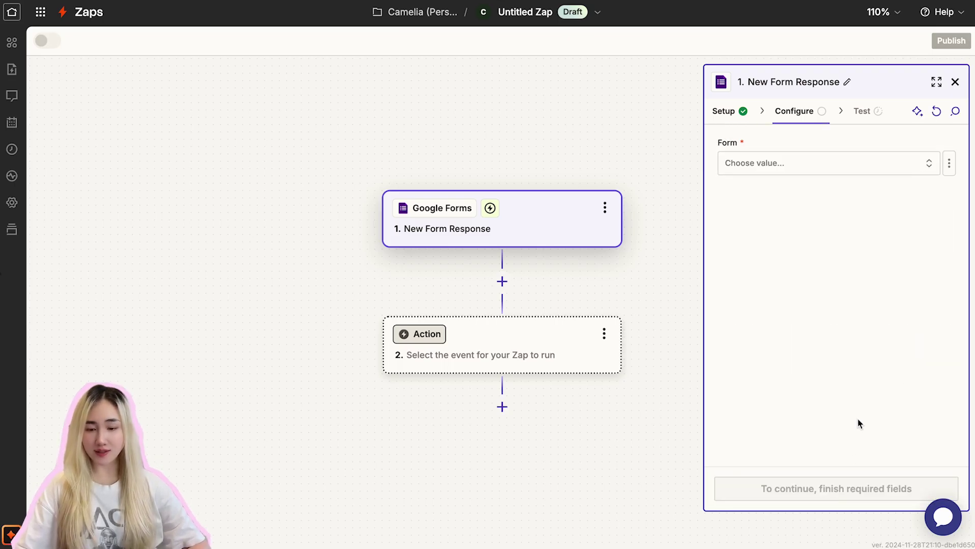
{"action": "left_click", "coordinate": [779, 164]}
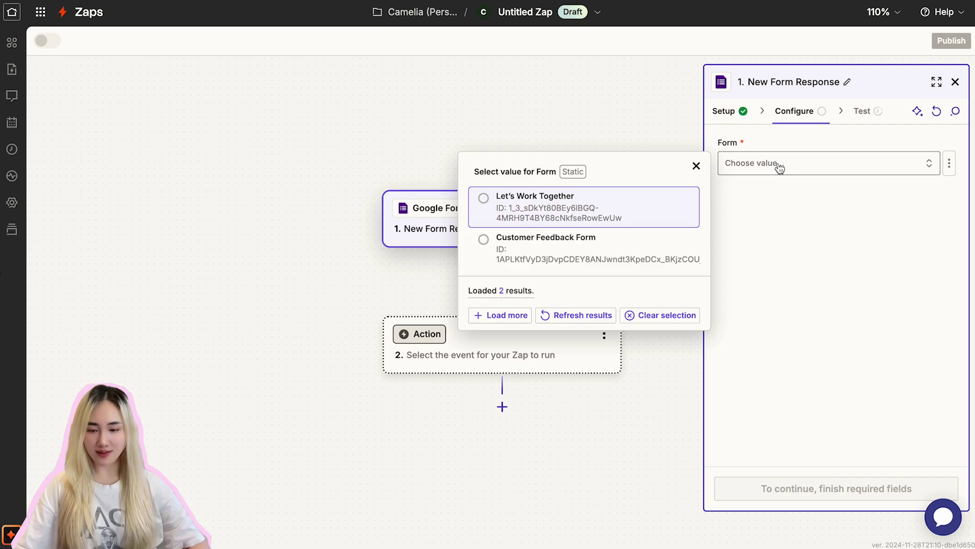
{"action": "left_click", "coordinate": [484, 202]}
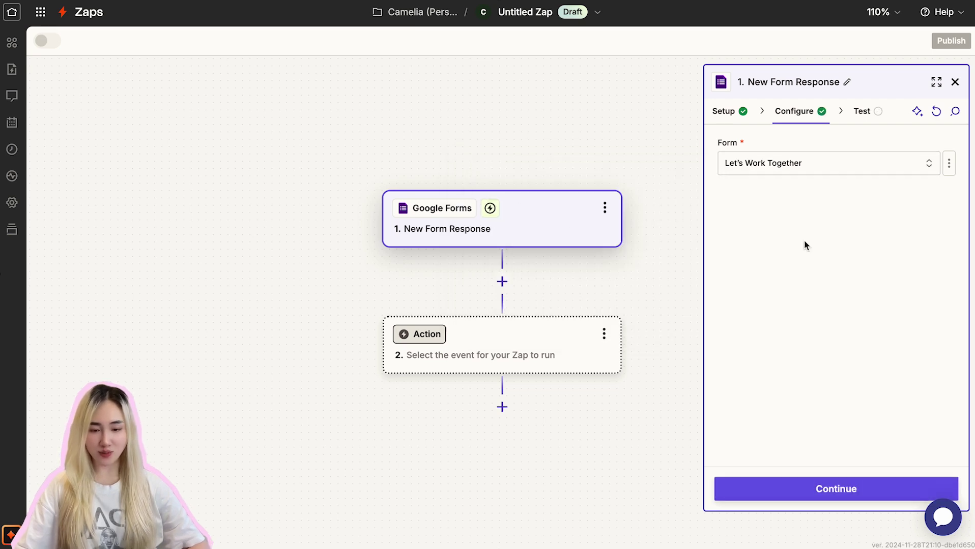
{"action": "left_click", "coordinate": [860, 489]}
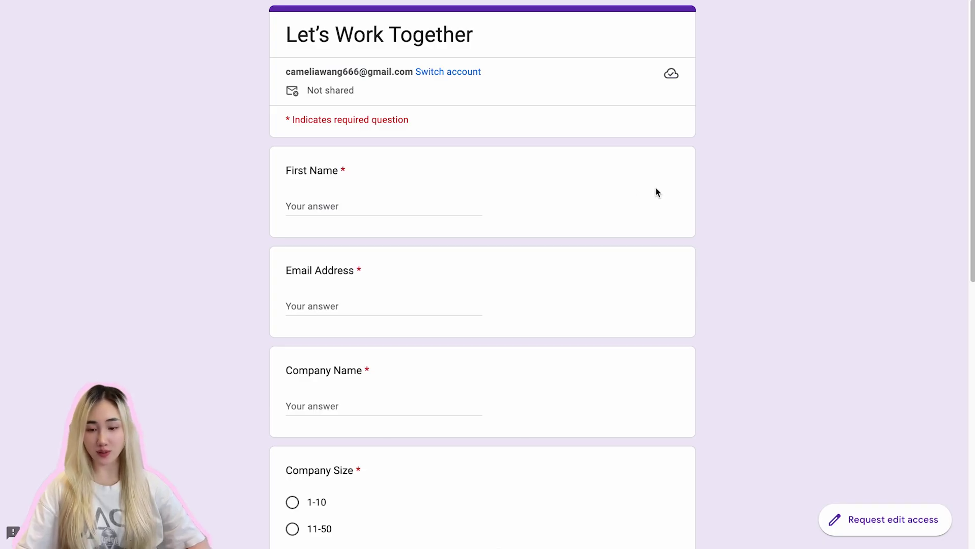
Step: Enter the respondent's first name and email address, and company name 'Camelia AI'
{"action": "left_click", "coordinate": [337, 207]}
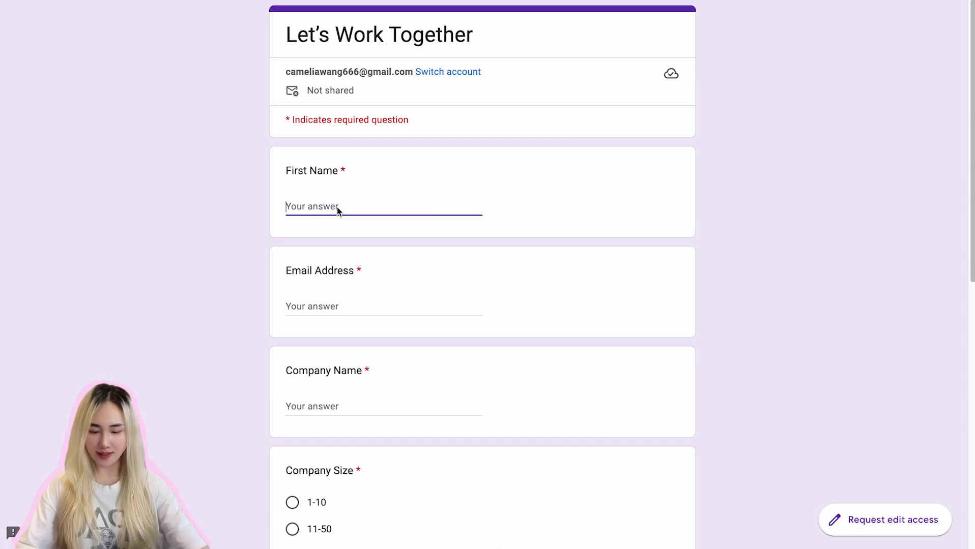
{"action": "type", "text": "jane Doe"}
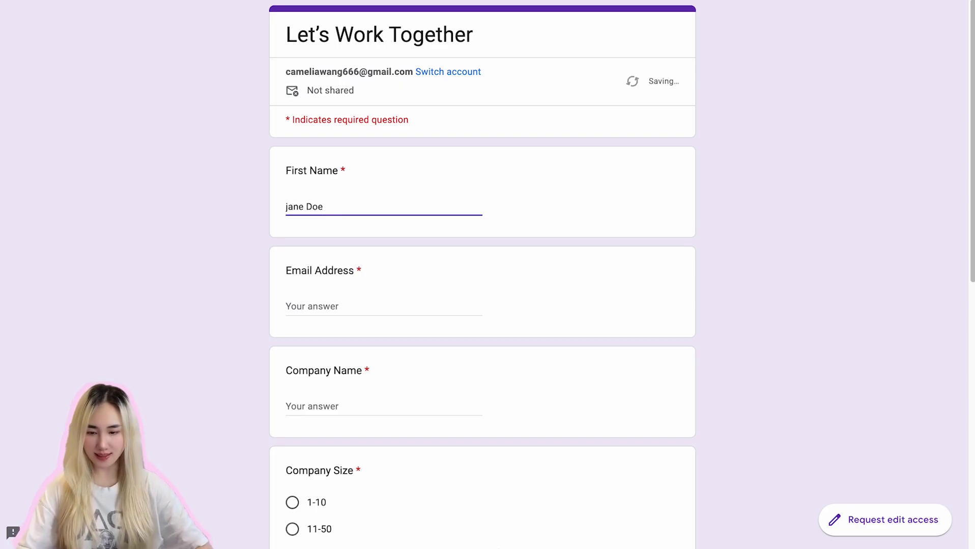
{"action": "left_click", "coordinate": [328, 305]}
{"action": "scroll", "coordinate": [329, 306], "scroll_direction": "down", "scroll_amount": 1}
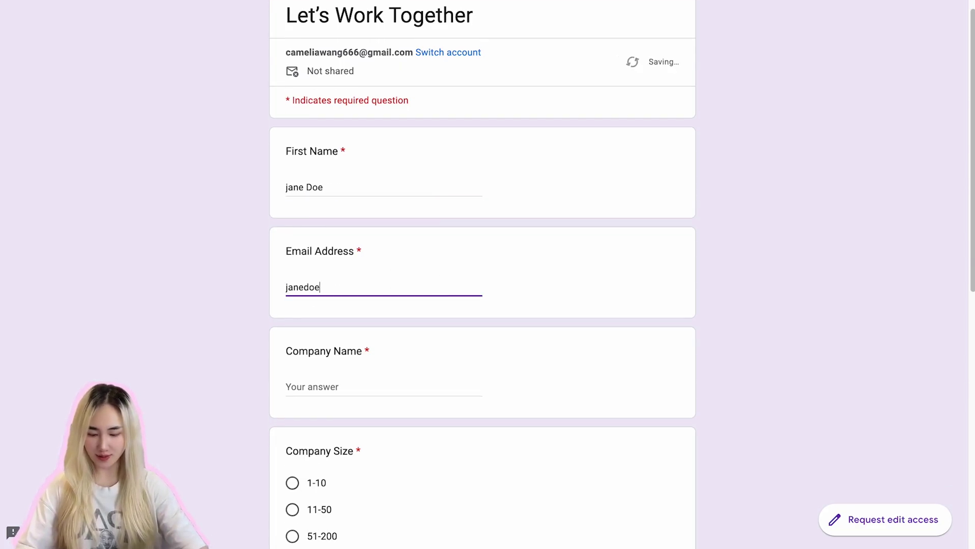
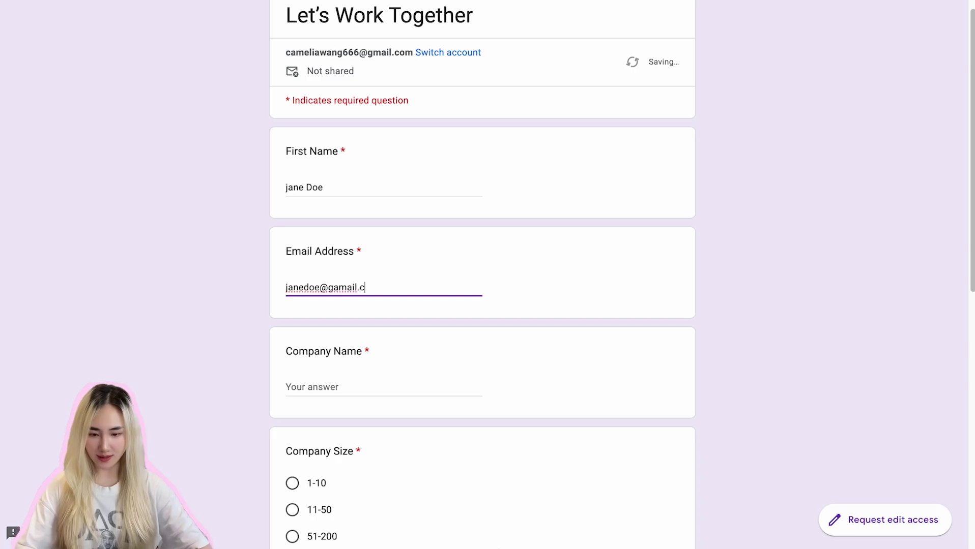
{"action": "left_click", "coordinate": [352, 377]}
{"action": "type", "text": "Camelia AI"}
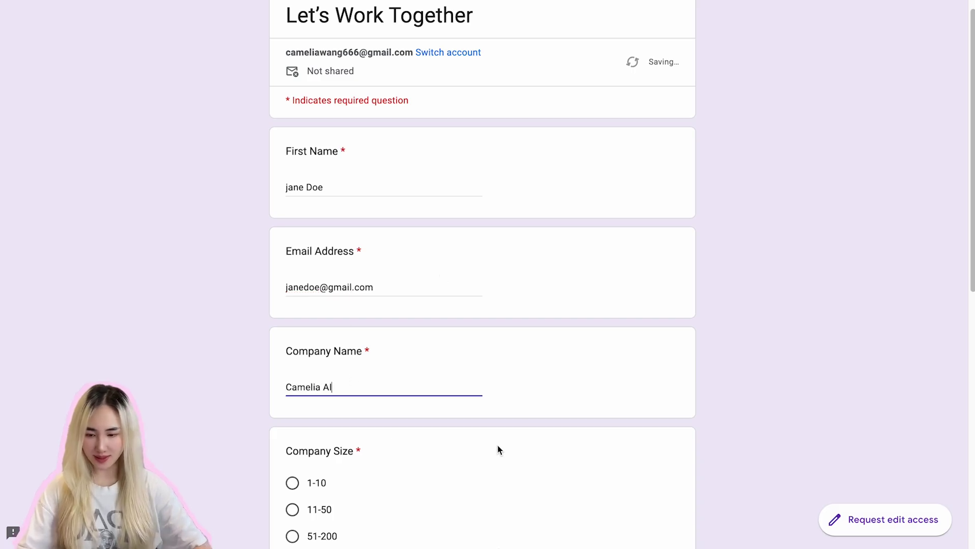
Step: Pick size 11-50, tick Marketing, Sales, Business Process Automation and AI-Powered Lead Generation, then submit
{"action": "scroll", "coordinate": [415, 447], "scroll_direction": "down", "scroll_amount": 3}
{"action": "left_click", "coordinate": [292, 376]}
{"action": "scroll", "coordinate": [322, 386], "scroll_direction": "down", "scroll_amount": 5}
{"action": "left_click", "coordinate": [292, 294]}
{"action": "left_click", "coordinate": [292, 318]}
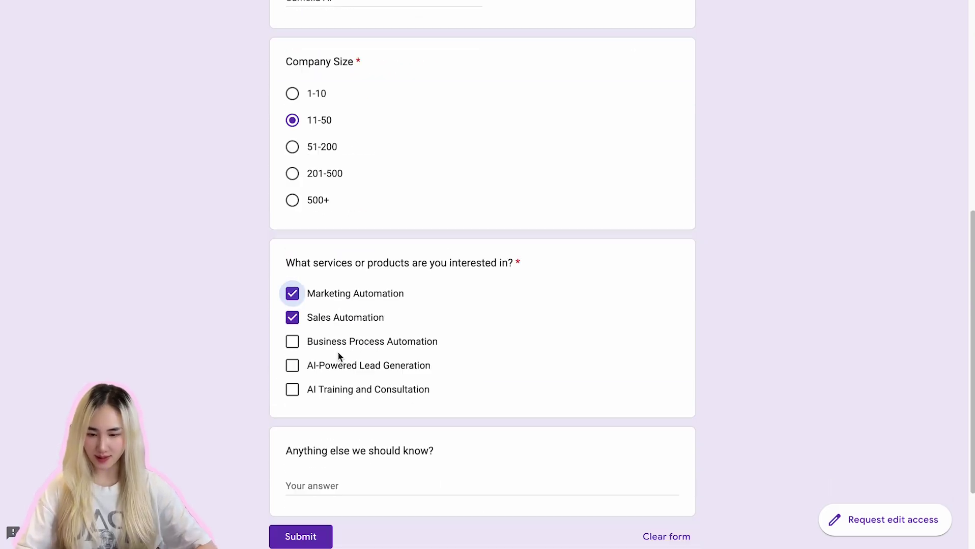
{"action": "left_click", "coordinate": [292, 341]}
{"action": "left_click", "coordinate": [292, 365]}
{"action": "scroll", "coordinate": [371, 425], "scroll_direction": "down", "scroll_amount": 2}
{"action": "left_click", "coordinate": [302, 379]}
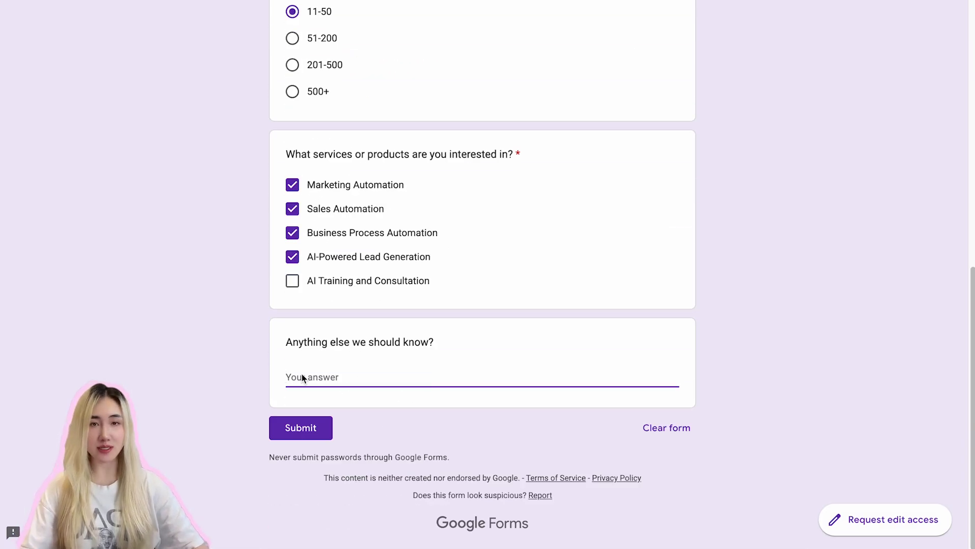
{"action": "left_click", "coordinate": [309, 431]}
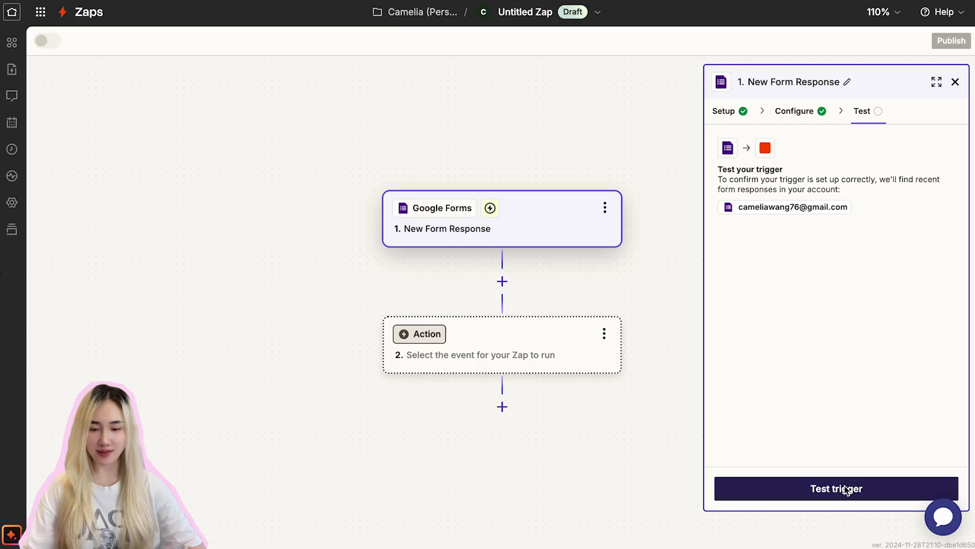
Step: Test the trigger and inspect Form Response A's fields, including the respondent email
{"action": "left_click", "coordinate": [844, 489]}
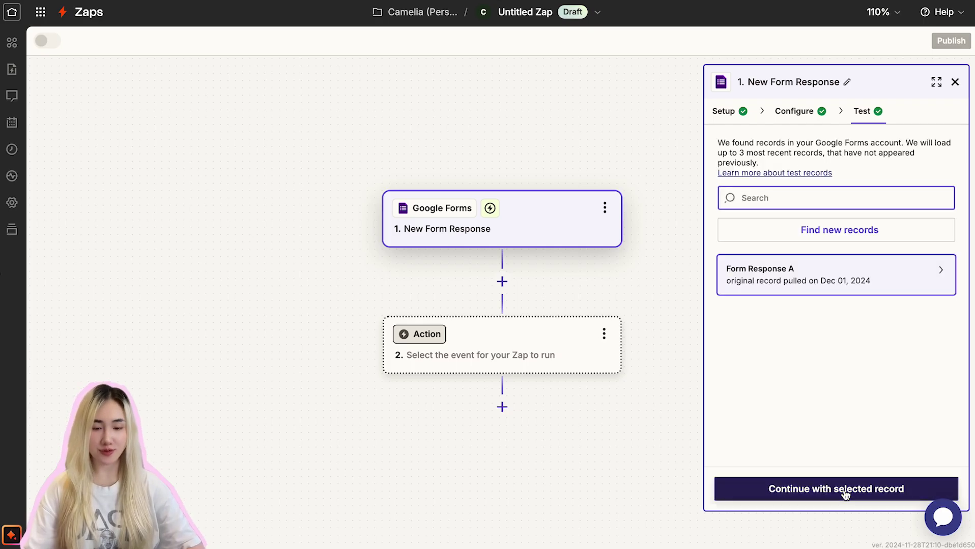
{"action": "mouse_move", "coordinate": [820, 273]}
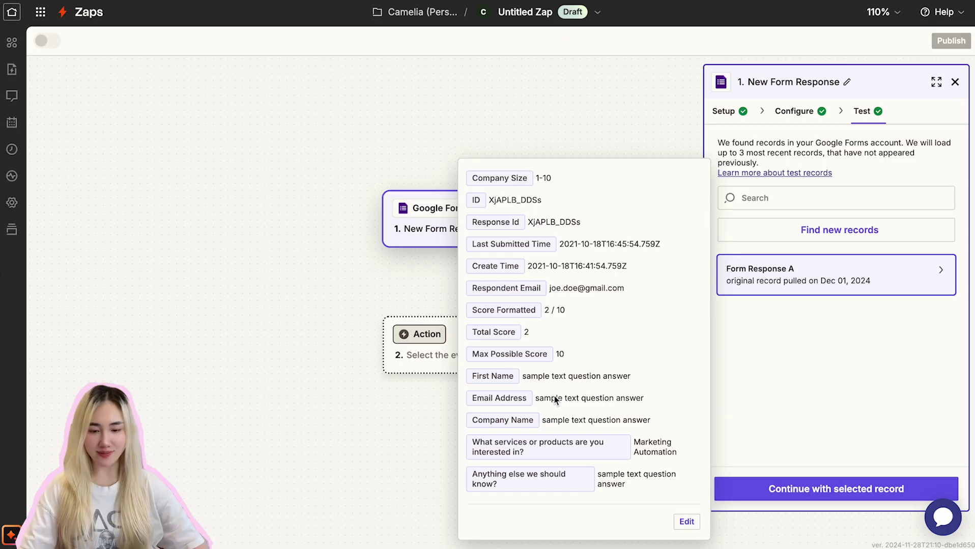
{"action": "left_click_drag", "start_coordinate": [551, 289], "coordinate": [631, 289]}
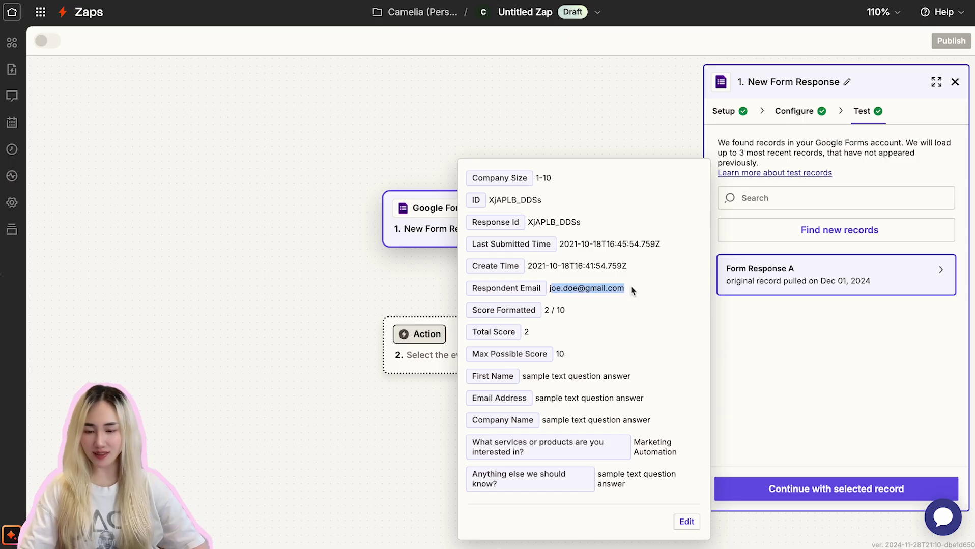
{"action": "left_click", "coordinate": [610, 356]}
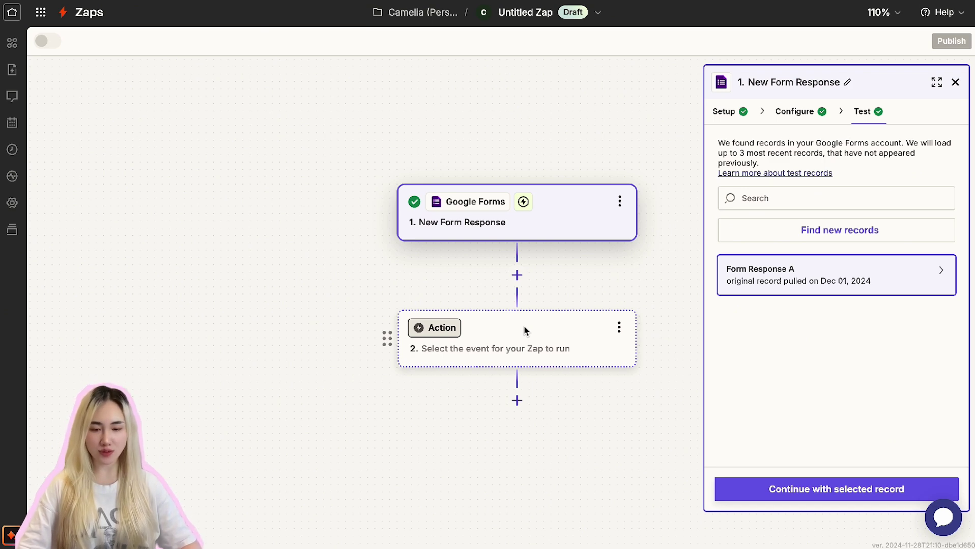
Step: Set step 2 to HubSpot Create Contact using the already connected HubSpot account
{"action": "left_click", "coordinate": [526, 330]}
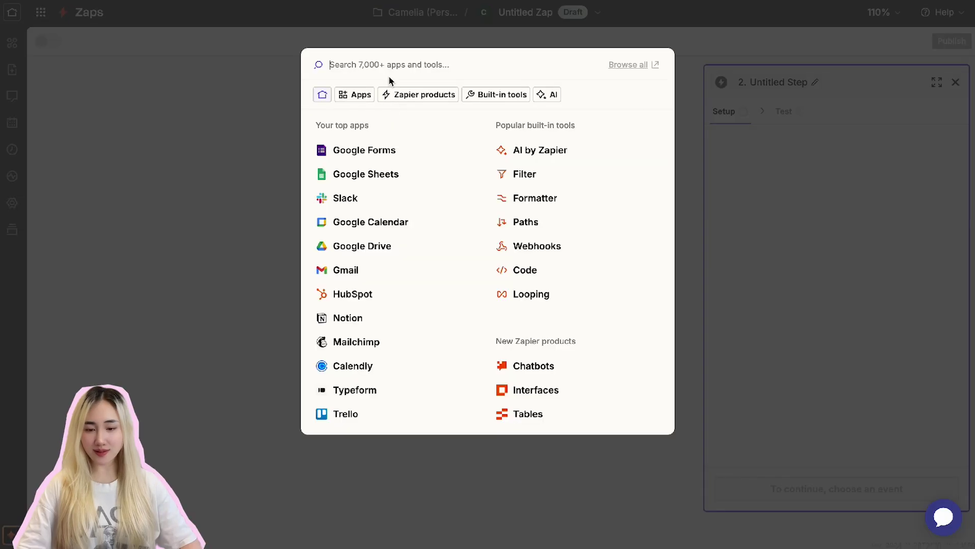
{"action": "type", "text": "hub"}
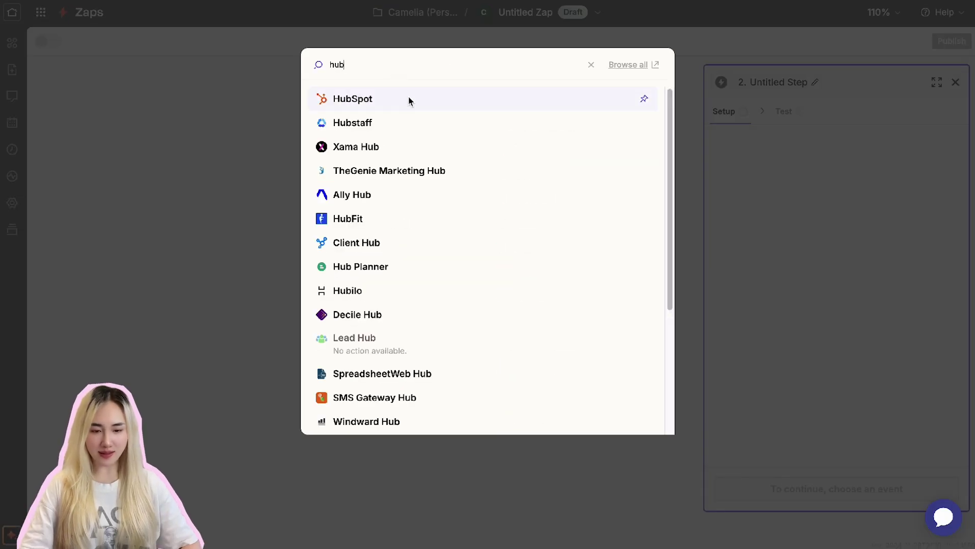
{"action": "left_click", "coordinate": [408, 100]}
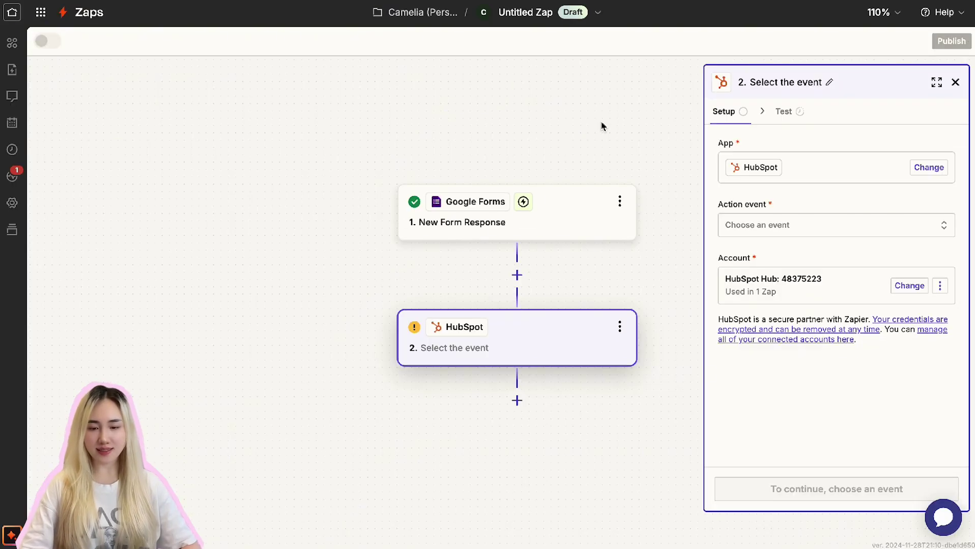
{"action": "left_click", "coordinate": [802, 232]}
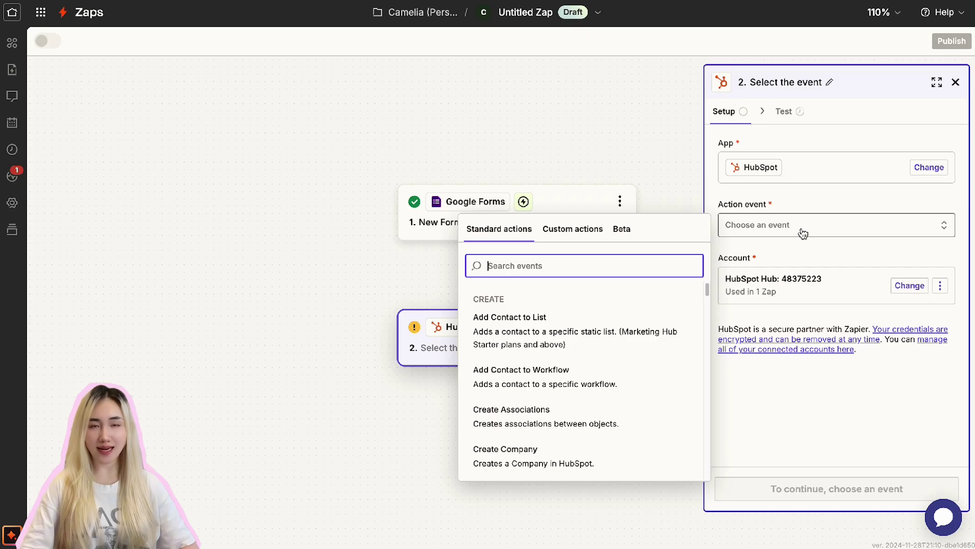
{"action": "scroll", "coordinate": [557, 458], "scroll_direction": "down", "scroll_amount": 3}
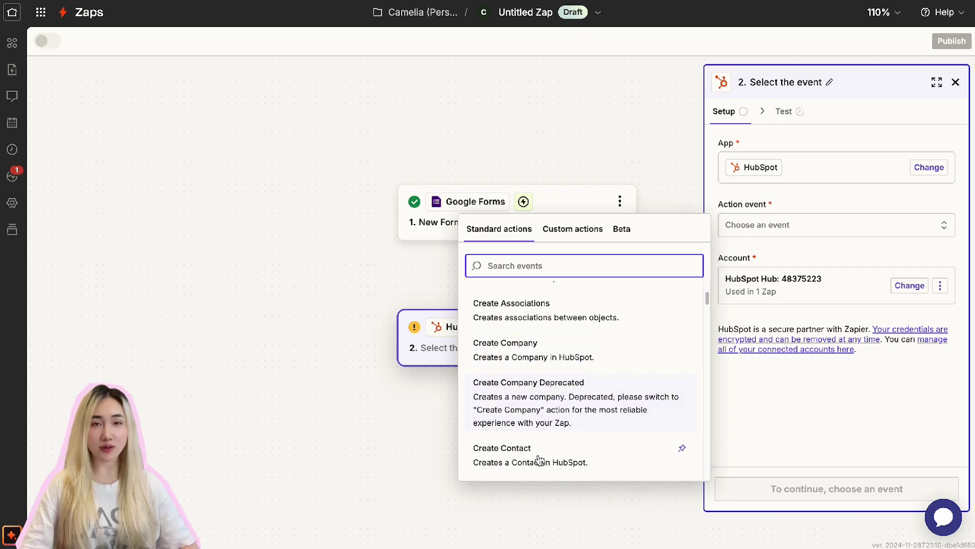
{"action": "left_click", "coordinate": [540, 460]}
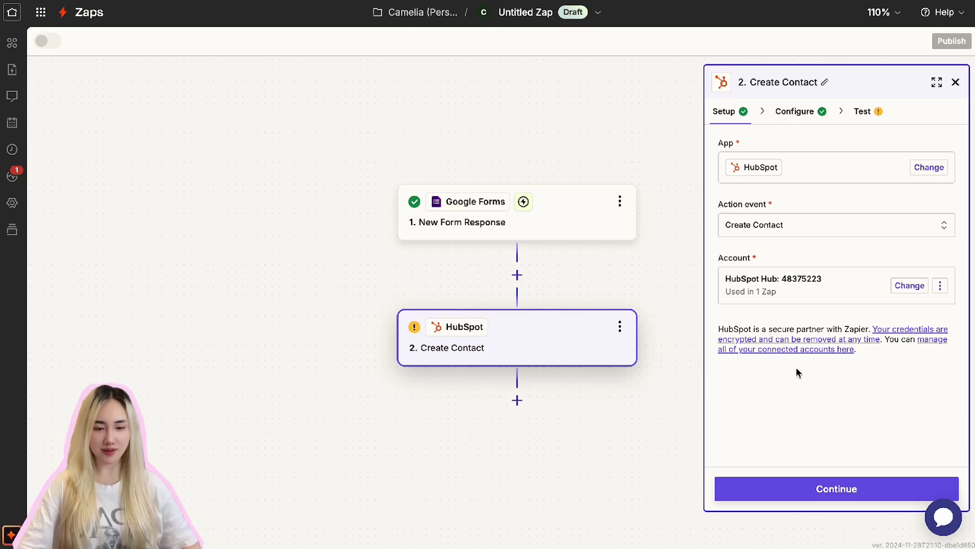
{"action": "left_click", "coordinate": [822, 284]}
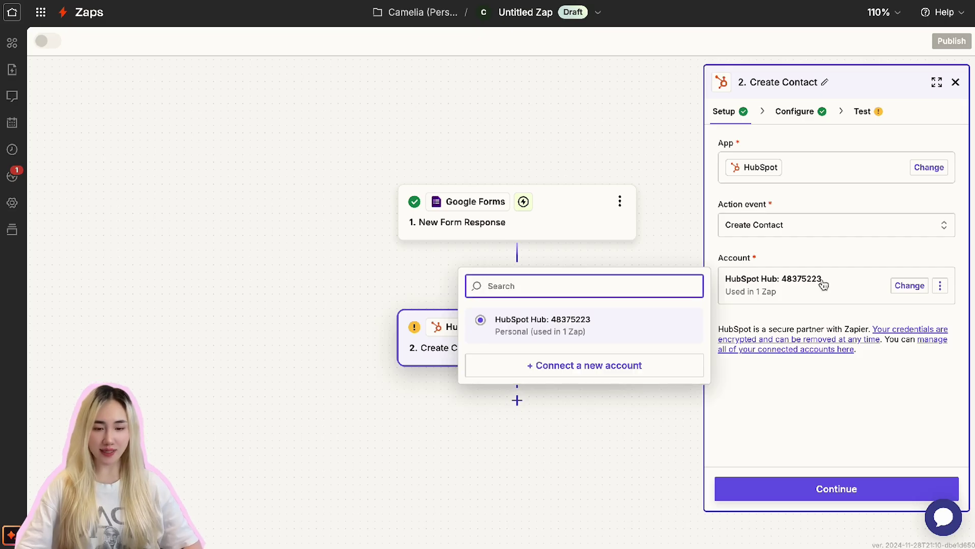
{"action": "left_click", "coordinate": [823, 284]}
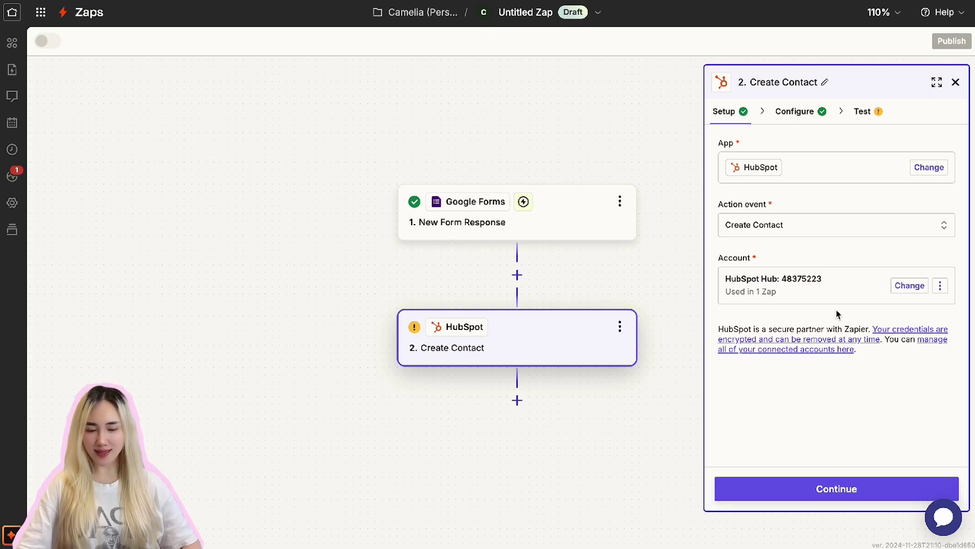
Step: Map the form's Company Name and Company Size answers into HubSpot's Company Name and Company size fields
{"action": "left_click", "coordinate": [891, 489]}
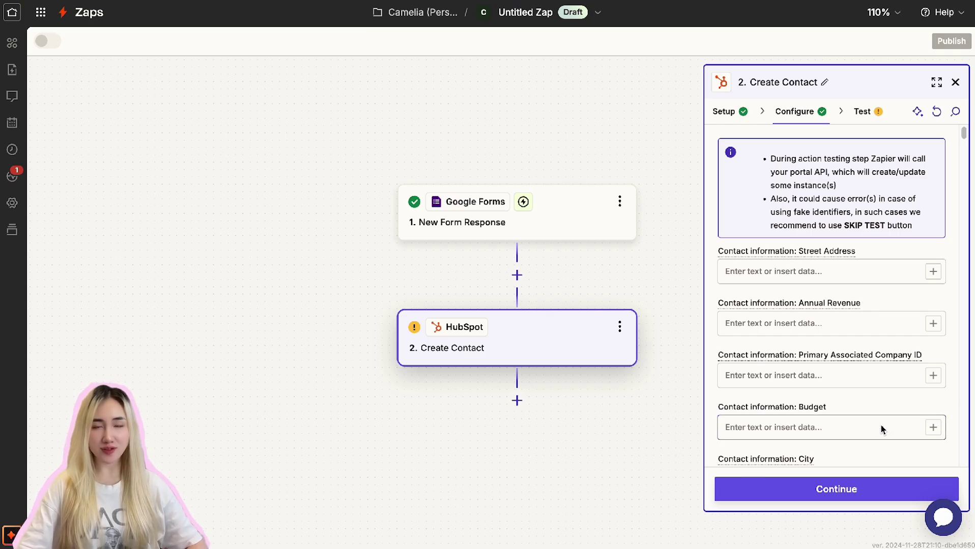
{"action": "scroll", "coordinate": [882, 429], "scroll_direction": "down", "scroll_amount": 15}
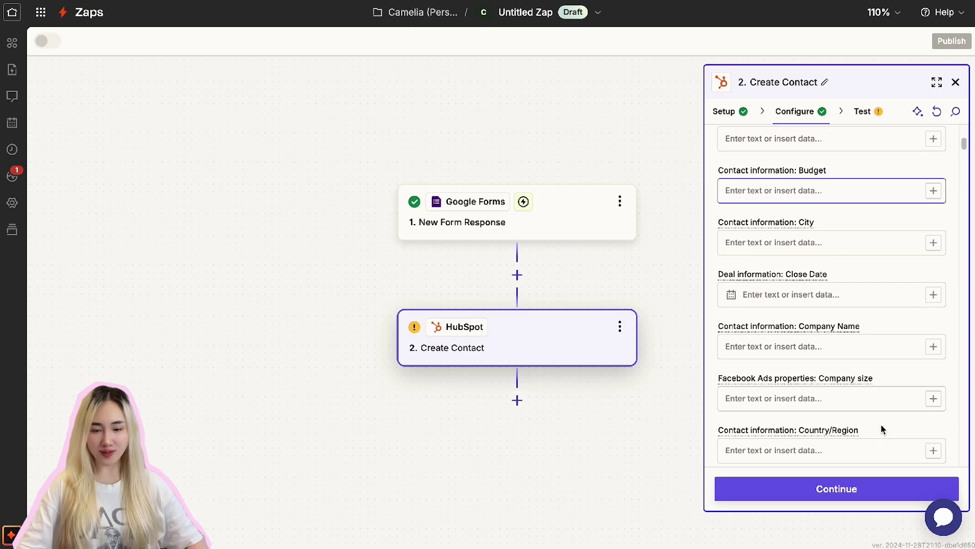
{"action": "scroll", "coordinate": [883, 430], "scroll_direction": "down", "scroll_amount": 15}
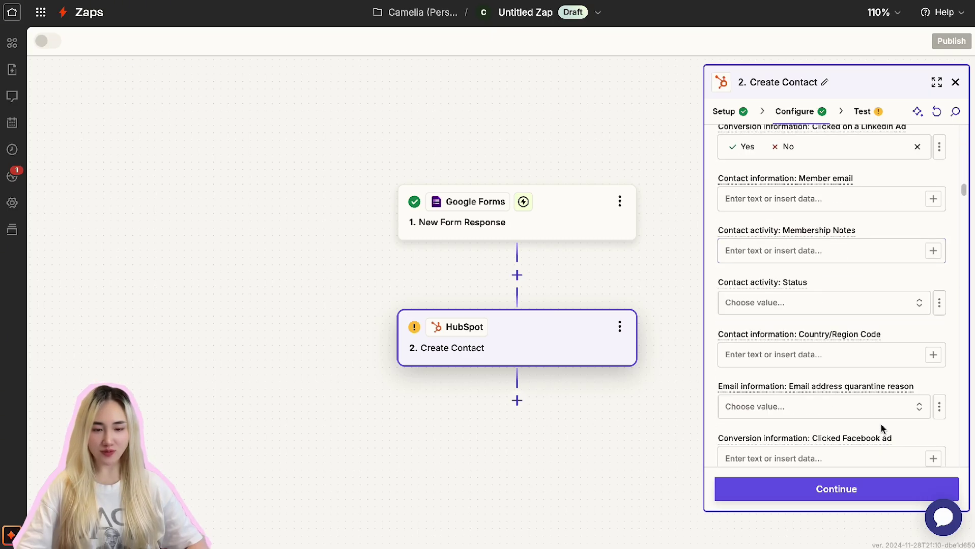
{"action": "scroll", "coordinate": [882, 430], "scroll_direction": "up", "scroll_amount": 15}
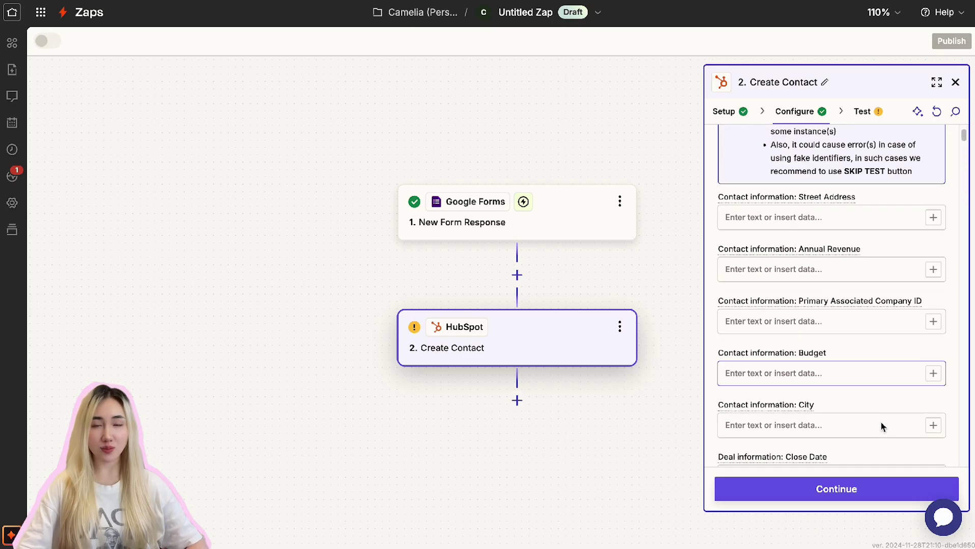
{"action": "left_click", "coordinate": [861, 393]}
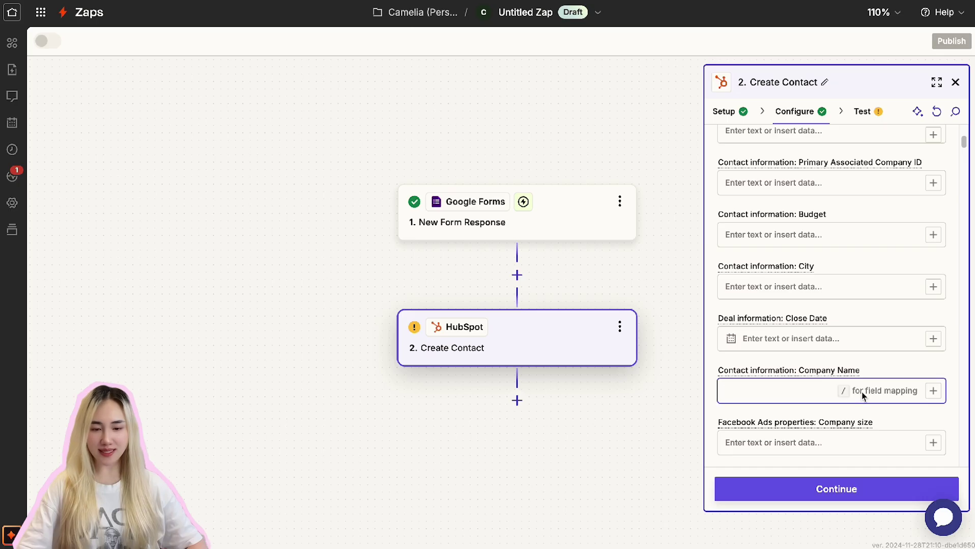
{"action": "scroll", "coordinate": [848, 379], "scroll_direction": "down", "scroll_amount": 3}
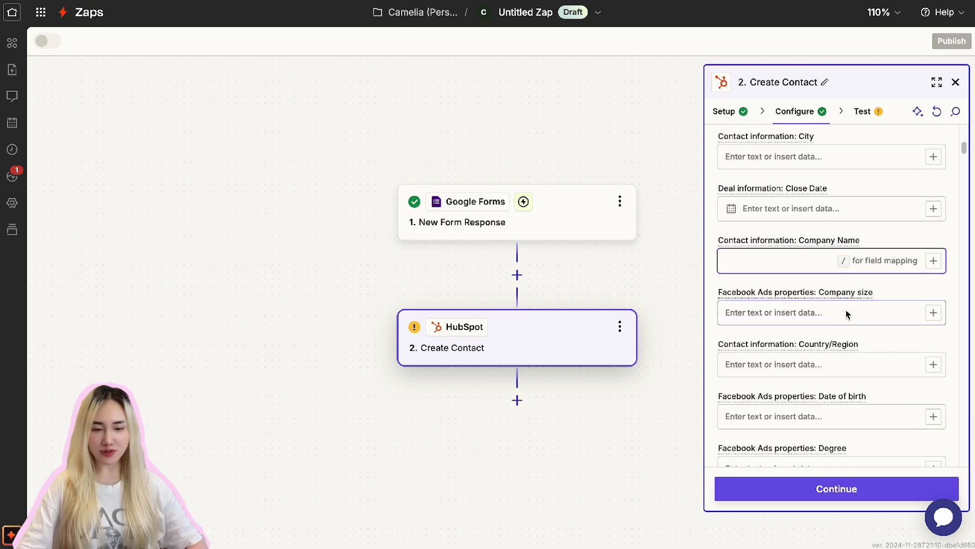
{"action": "left_click", "coordinate": [846, 312]}
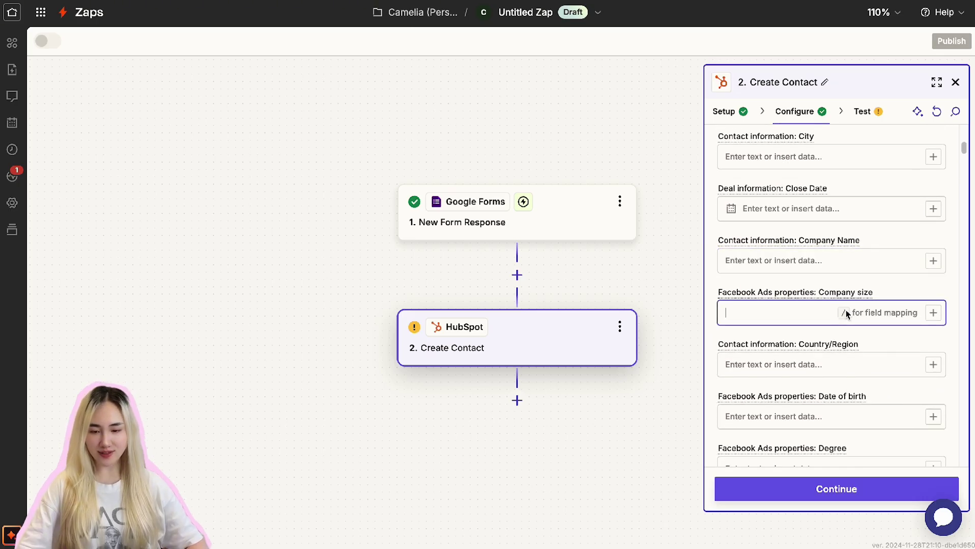
{"action": "left_click", "coordinate": [931, 262]}
{"action": "scroll", "coordinate": [611, 423], "scroll_direction": "down", "scroll_amount": 5}
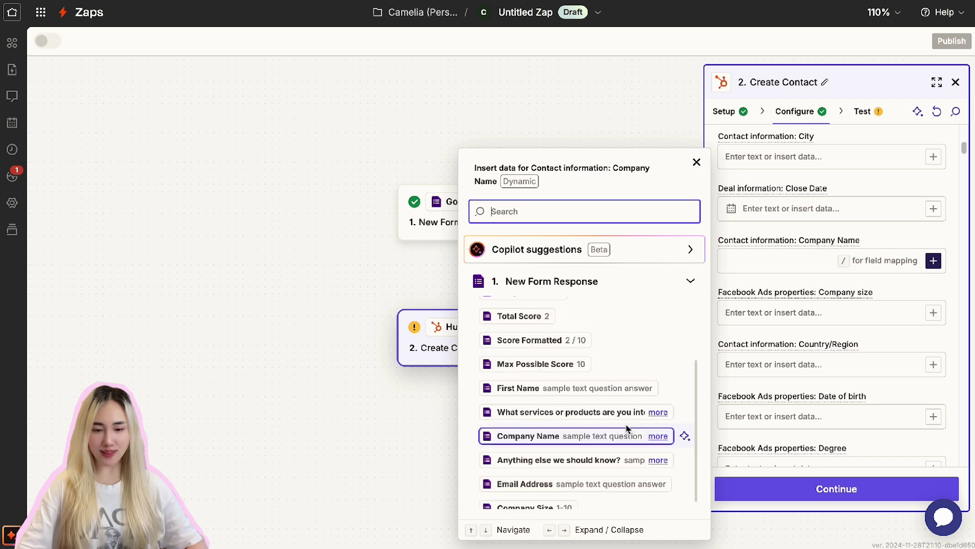
{"action": "left_click", "coordinate": [566, 430]}
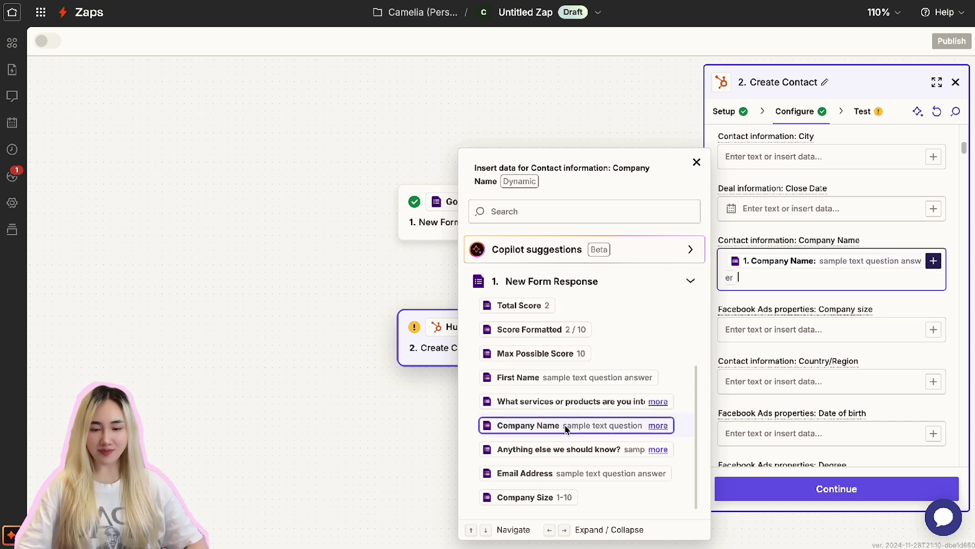
{"action": "left_click", "coordinate": [793, 334]}
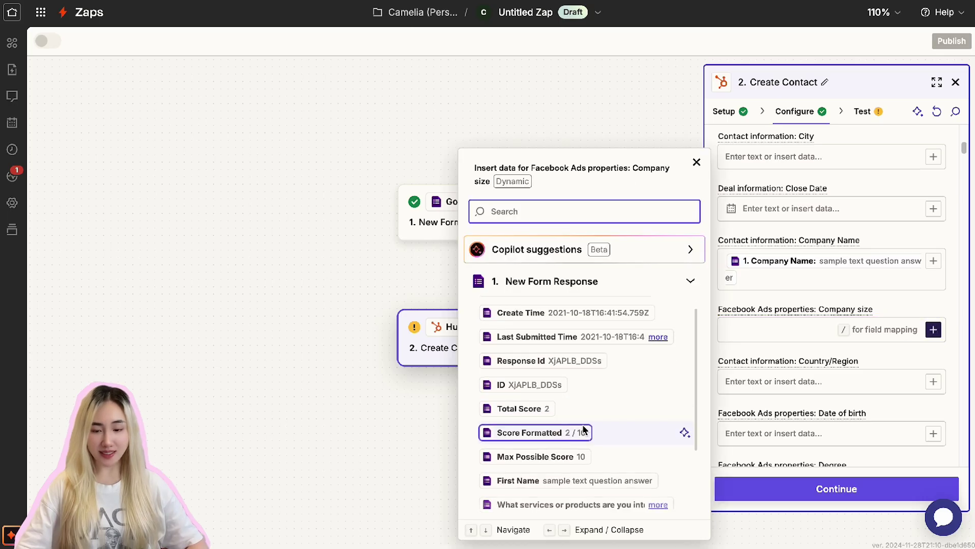
{"action": "scroll", "coordinate": [573, 421], "scroll_direction": "down", "scroll_amount": 2}
{"action": "left_click", "coordinate": [534, 502]}
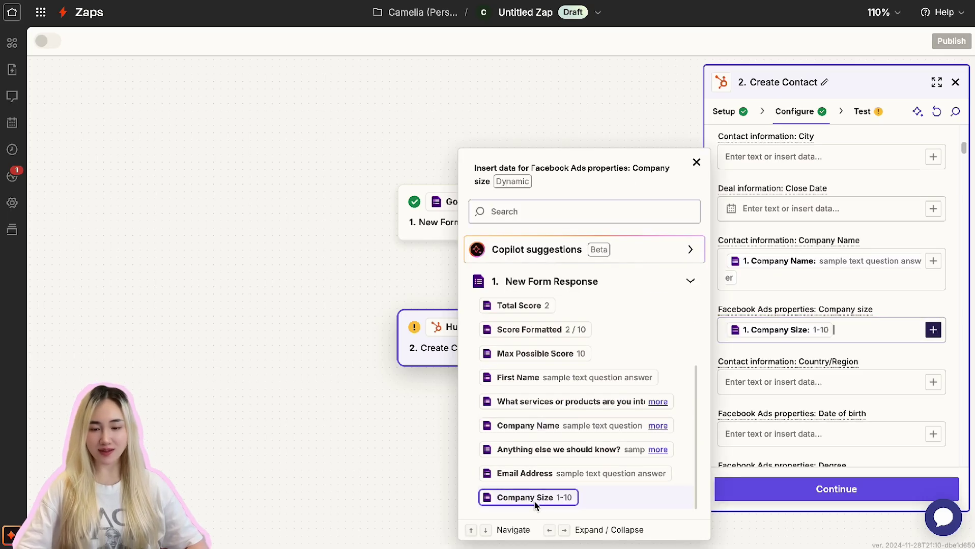
{"action": "left_click", "coordinate": [843, 381]}
Step: Map the form's Email Address and First Name answers into Email and First Name, then continue
{"action": "scroll", "coordinate": [885, 392], "scroll_direction": "down", "scroll_amount": 1}
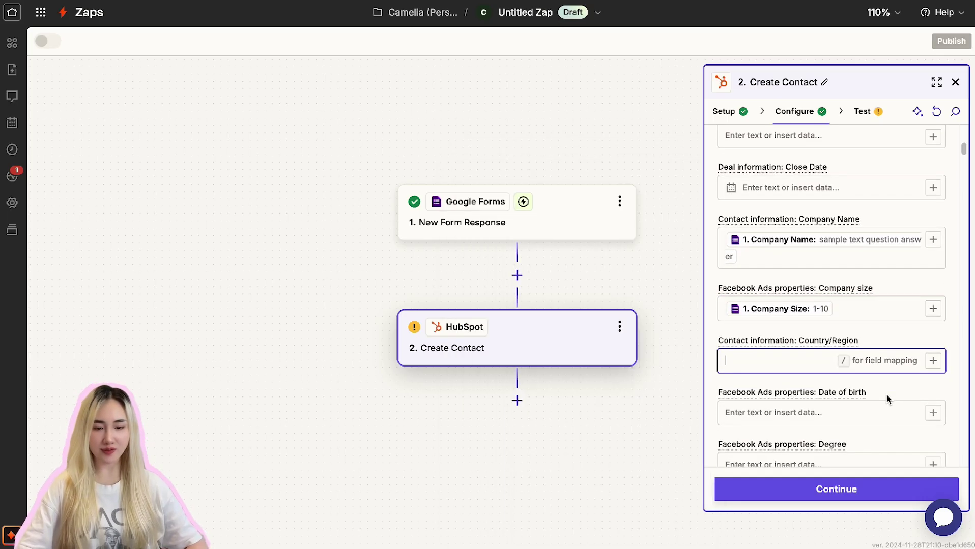
{"action": "scroll", "coordinate": [886, 399], "scroll_direction": "down", "scroll_amount": 3}
{"action": "left_click", "coordinate": [888, 394]}
{"action": "type", "text": "/"}
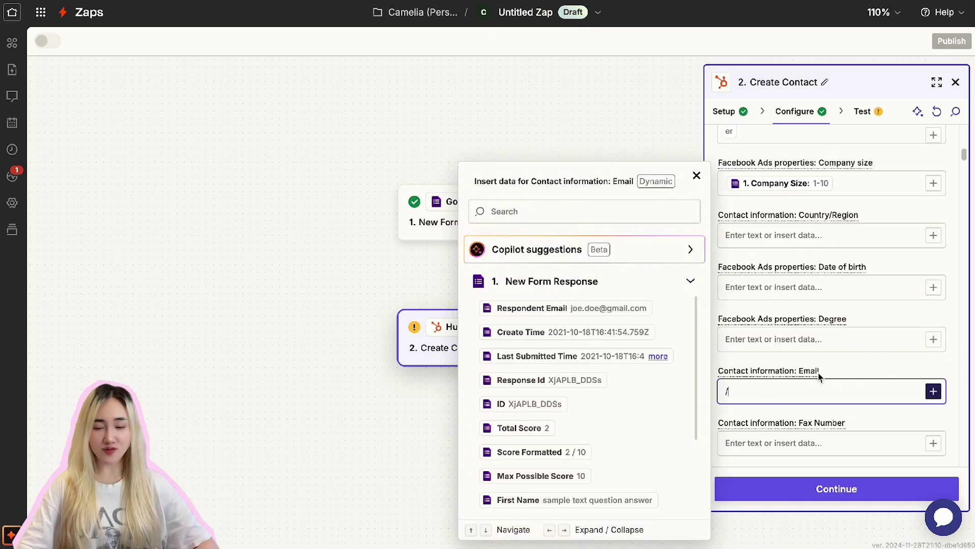
{"action": "scroll", "coordinate": [600, 387], "scroll_direction": "down", "scroll_amount": 3}
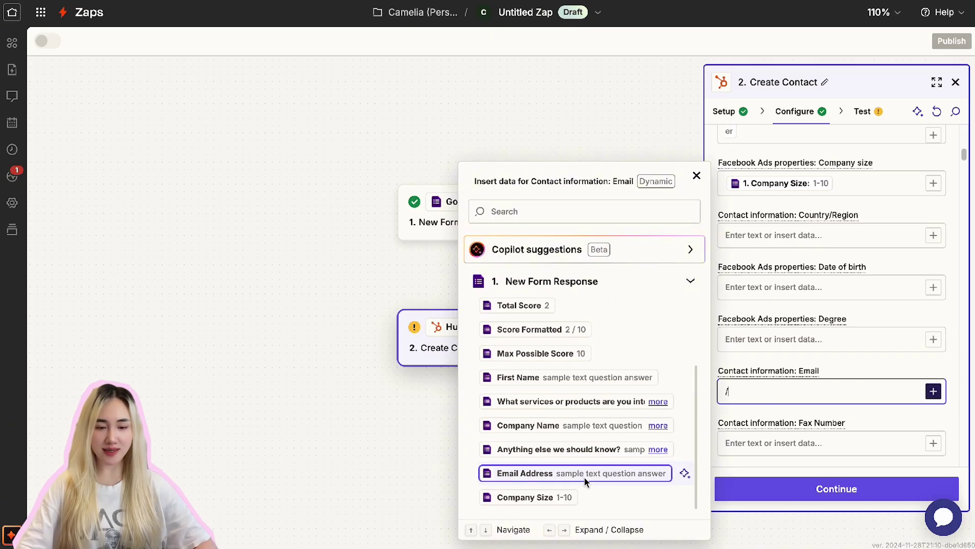
{"action": "left_click", "coordinate": [584, 478]}
{"action": "scroll", "coordinate": [832, 433], "scroll_direction": "down", "scroll_amount": 4}
{"action": "left_click", "coordinate": [825, 370]}
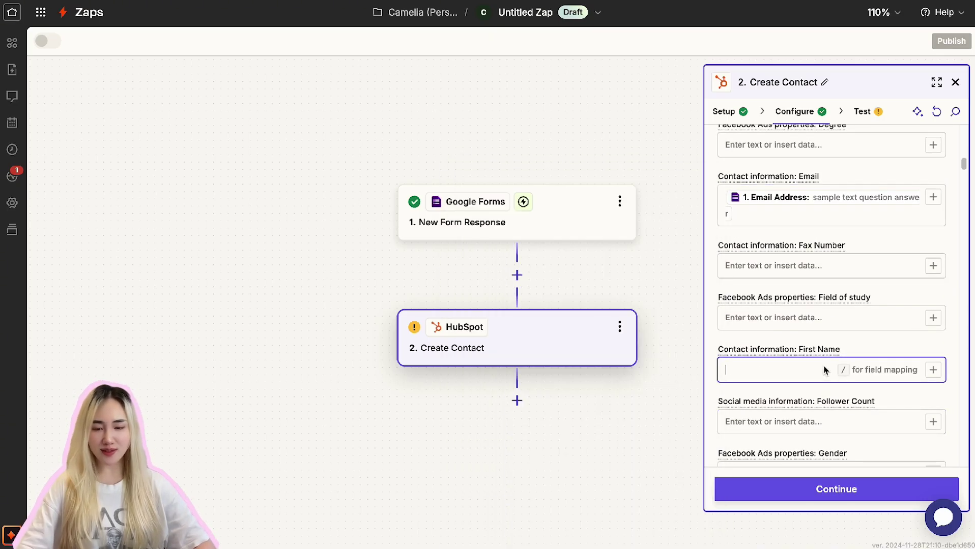
{"action": "type", "text": "/"}
{"action": "scroll", "coordinate": [583, 407], "scroll_direction": "down", "scroll_amount": 3}
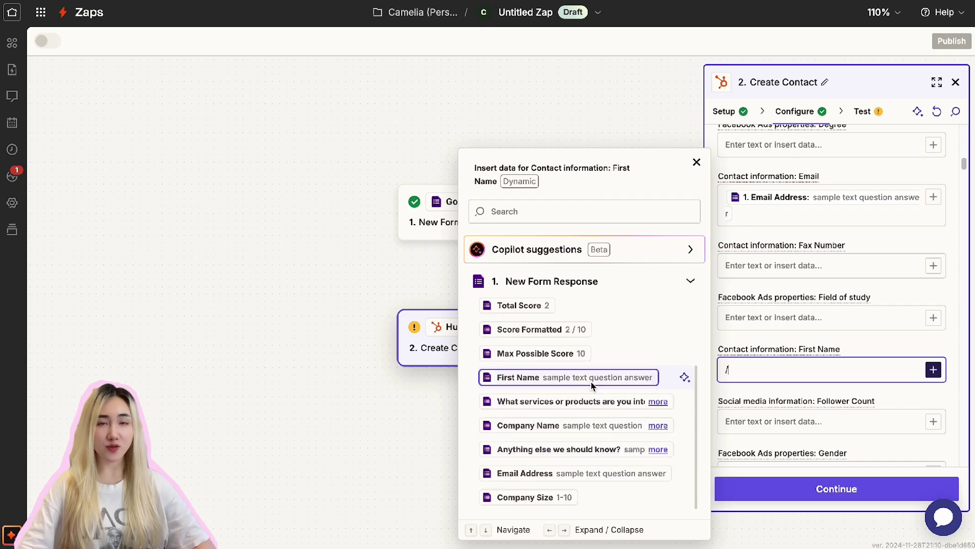
{"action": "left_click", "coordinate": [570, 377]}
{"action": "scroll", "coordinate": [845, 419], "scroll_direction": "down", "scroll_amount": 5}
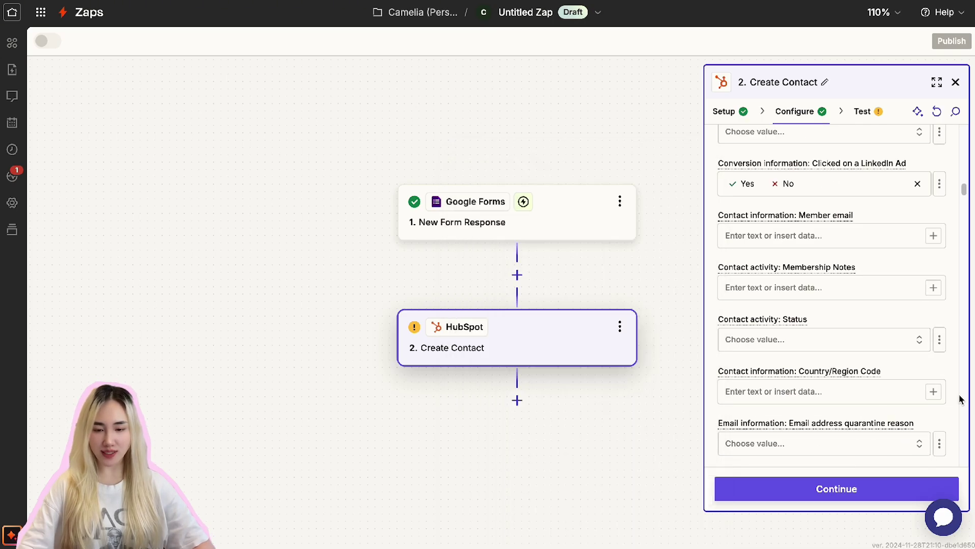
{"action": "scroll", "coordinate": [852, 418], "scroll_direction": "down", "scroll_amount": 3}
{"action": "scroll", "coordinate": [857, 418], "scroll_direction": "down", "scroll_amount": 3}
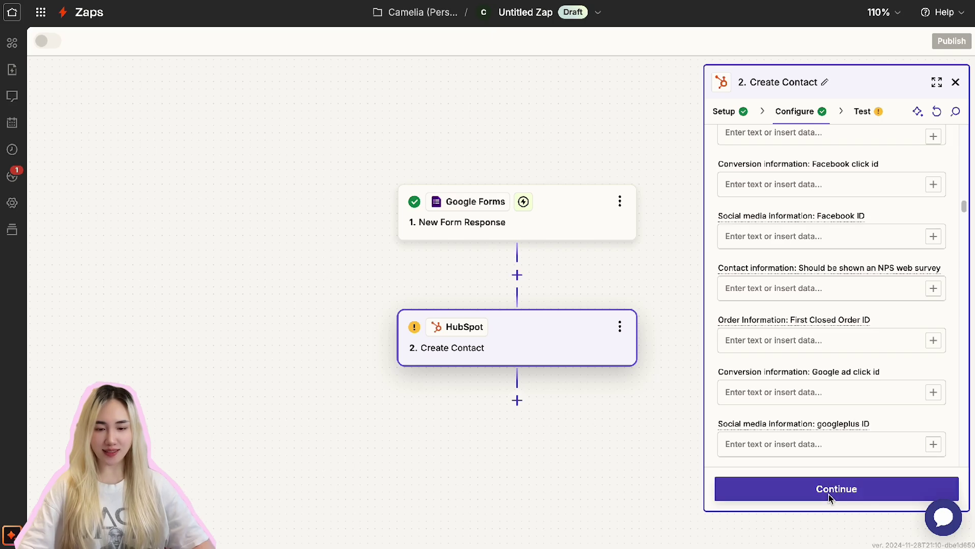
{"action": "left_click", "coordinate": [885, 493]}
Step: Send a sample contact to HubSpot and review the returned Data out
{"action": "left_click", "coordinate": [886, 496]}
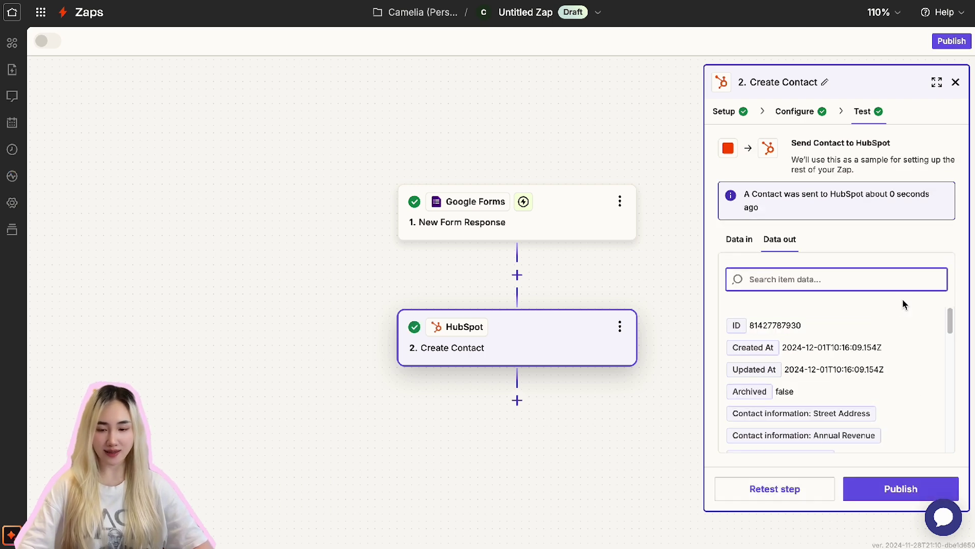
{"action": "scroll", "coordinate": [924, 428], "scroll_direction": "down", "scroll_amount": 5}
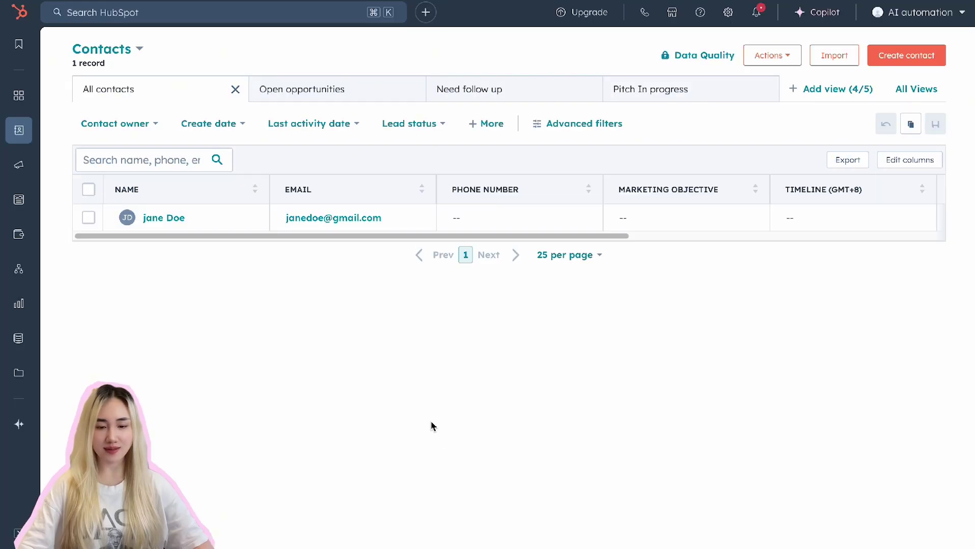
Step: Open the new test contact's HubSpot record and check its name and email
{"action": "left_click", "coordinate": [171, 220]}
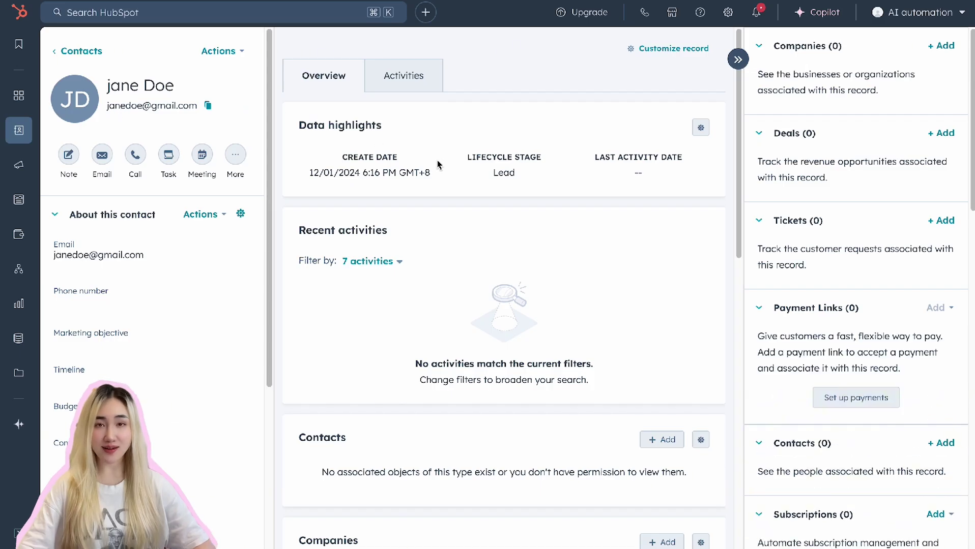
{"action": "left_click_drag", "start_coordinate": [188, 107], "coordinate": [105, 86]}
{"action": "left_click", "coordinate": [150, 125]}
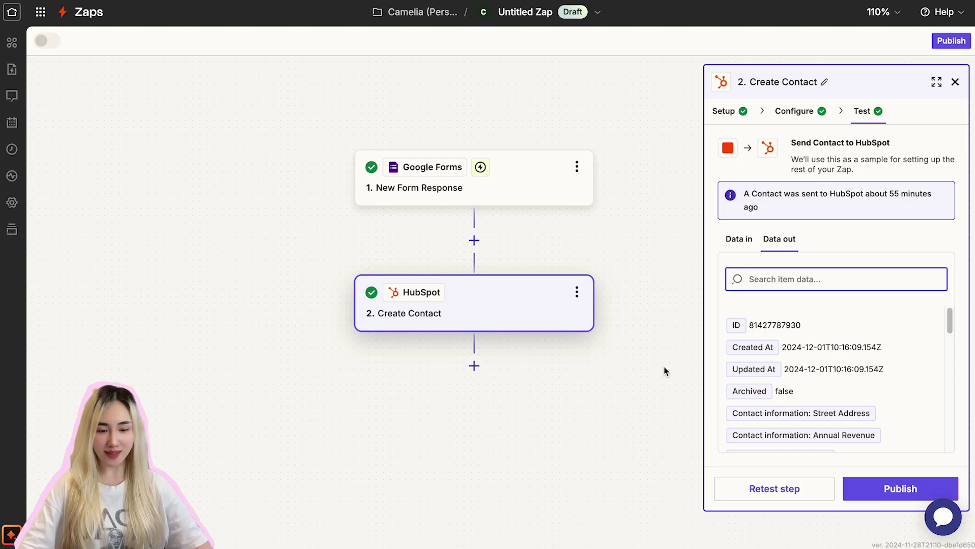
Step: Insert a step after Create Contact and select Gmail as its app
{"action": "left_click", "coordinate": [474, 366]}
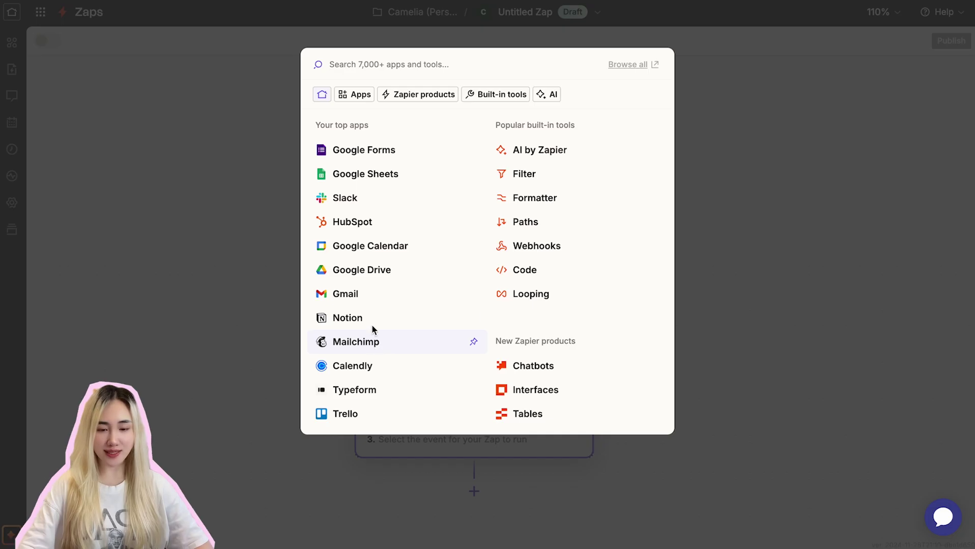
{"action": "left_click", "coordinate": [359, 295]}
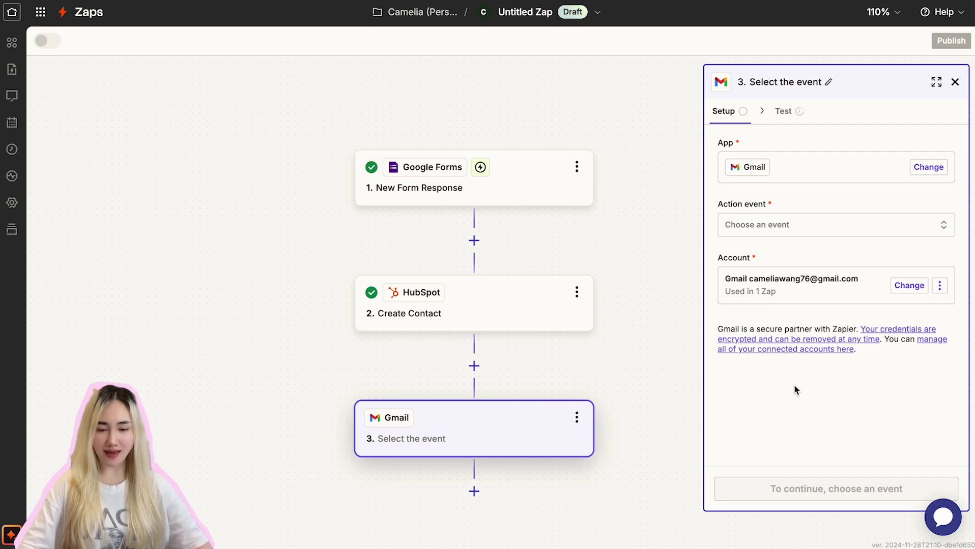
Step: Set the Gmail step's action event to Send Email and continue to its email fields
{"action": "left_click", "coordinate": [775, 226]}
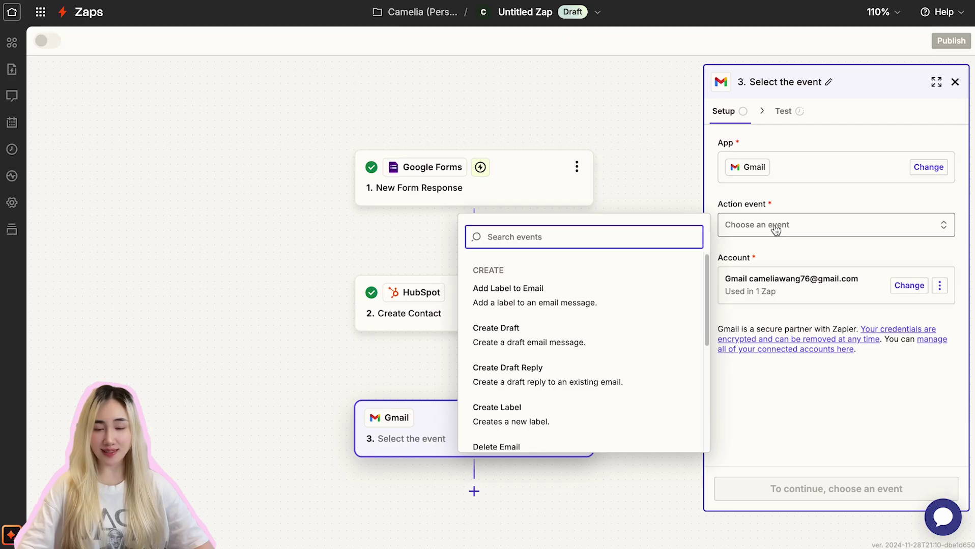
{"action": "type", "text": "send"}
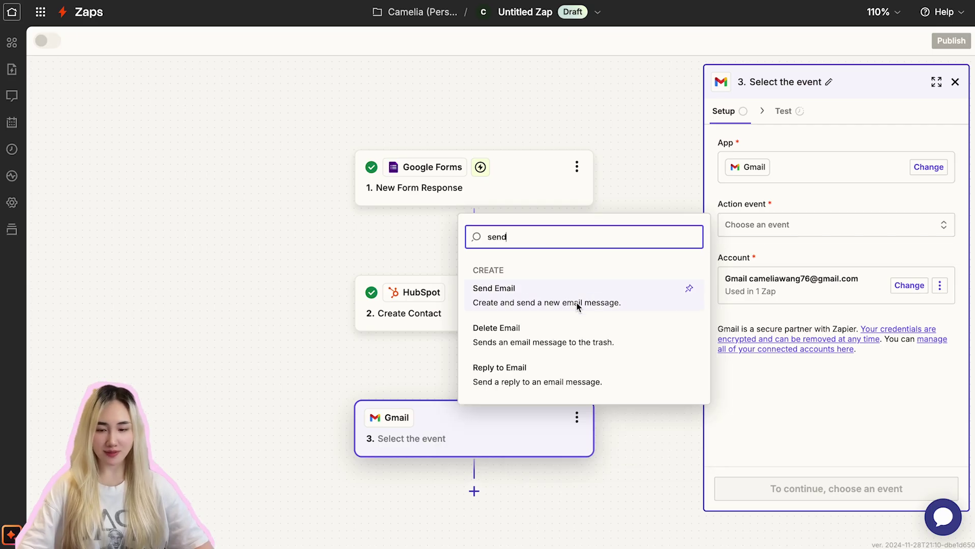
{"action": "left_click", "coordinate": [577, 306]}
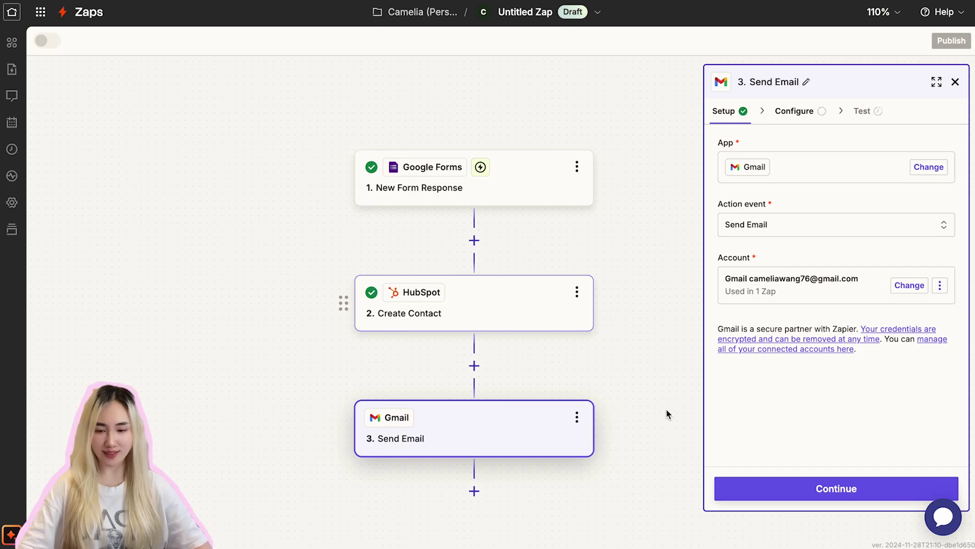
{"action": "left_click", "coordinate": [866, 490]}
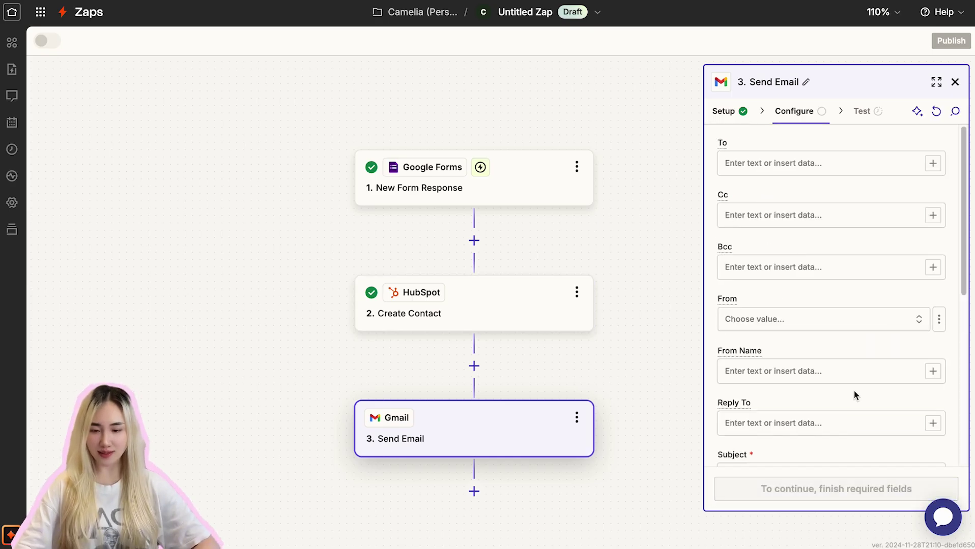
Step: Map the form's Email Address field into the email's To recipient
{"action": "left_click", "coordinate": [813, 168]}
{"action": "left_click", "coordinate": [567, 275]}
{"action": "left_click", "coordinate": [523, 463]}
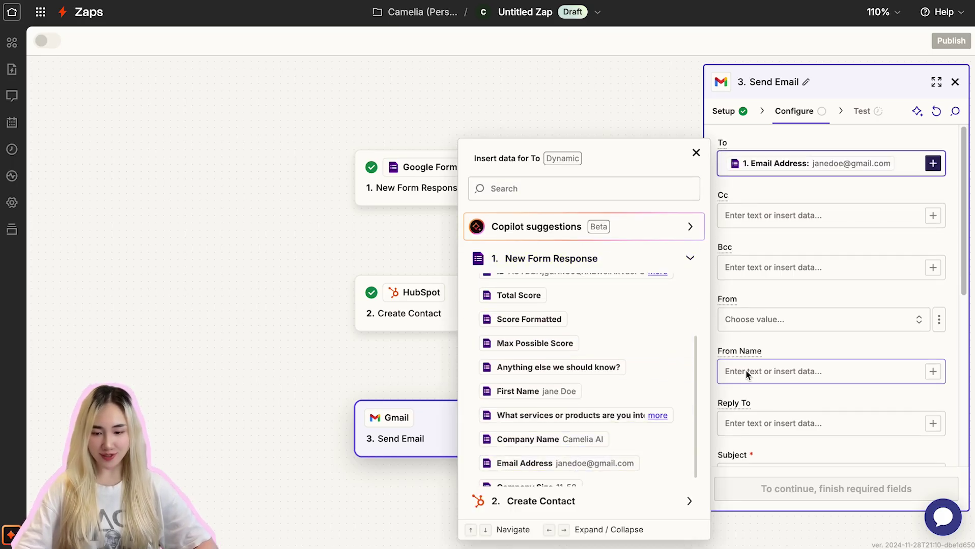
{"action": "scroll", "coordinate": [758, 346], "scroll_direction": "down", "scroll_amount": 4}
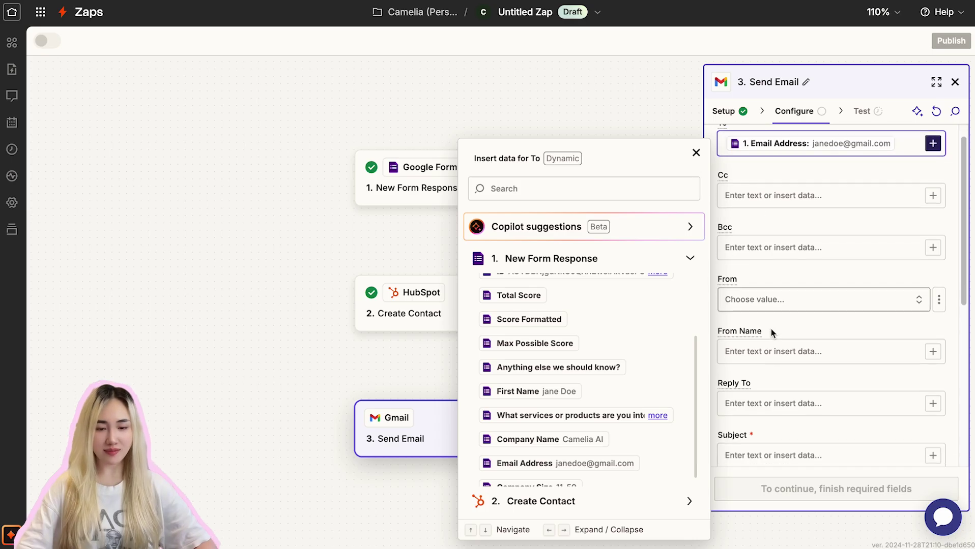
Step: Set the subject to 'Welcome to Camelia AI,' followed by the First Name field
{"action": "left_click", "coordinate": [768, 324]}
{"action": "type", "text": "Welcome to  Camelia AI"}
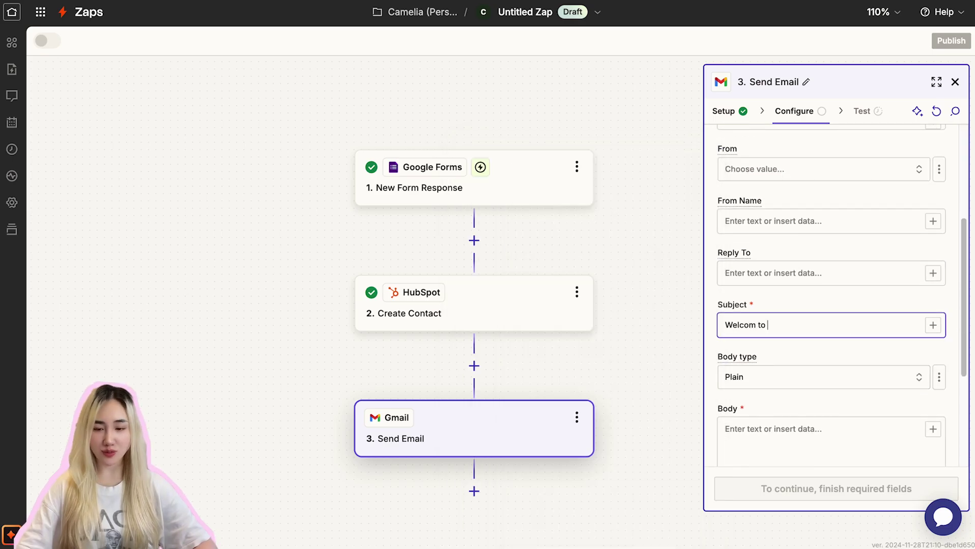
{"action": "type", "text": ","}
{"action": "left_click", "coordinate": [932, 325]}
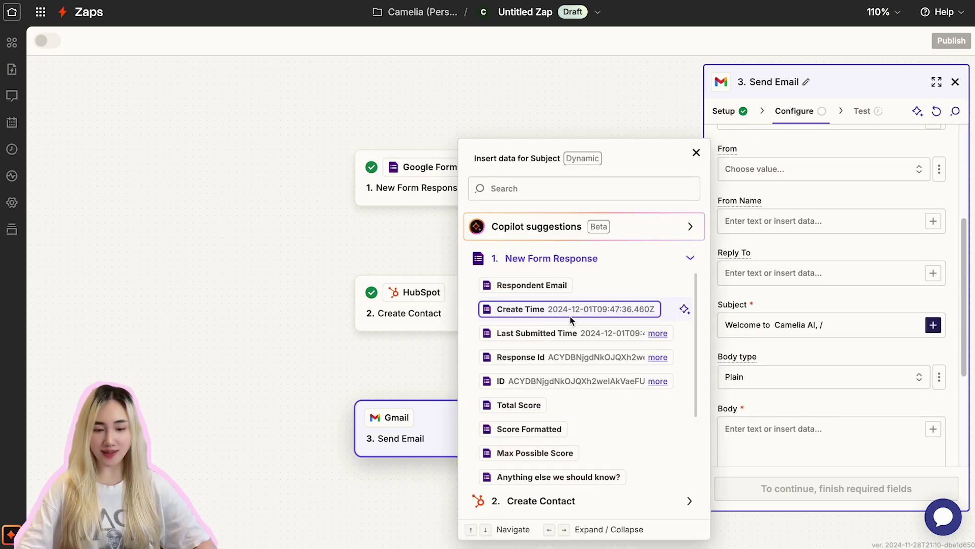
{"action": "scroll", "coordinate": [559, 331], "scroll_direction": "down", "scroll_amount": 3}
{"action": "left_click", "coordinate": [522, 330]}
{"action": "scroll", "coordinate": [773, 315], "scroll_direction": "down", "scroll_amount": 4}
Step: Begin the email body with 'Hi' plus the First Name field and a comma
{"action": "left_click", "coordinate": [773, 305]}
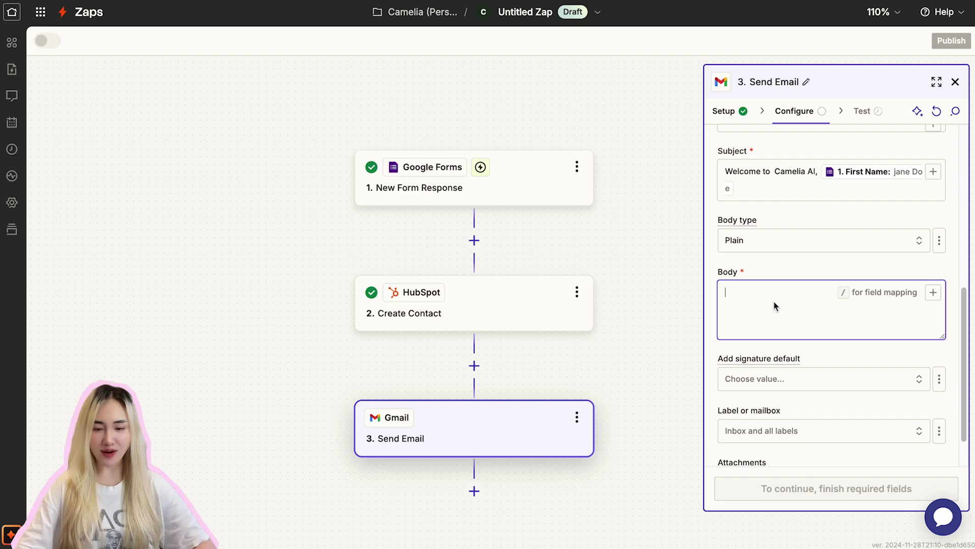
{"action": "type", "text": "Hi"}
{"action": "left_click", "coordinate": [932, 293]}
{"action": "scroll", "coordinate": [618, 387], "scroll_direction": "down", "scroll_amount": 3}
{"action": "left_click", "coordinate": [535, 399]}
{"action": "type", "text": ","}
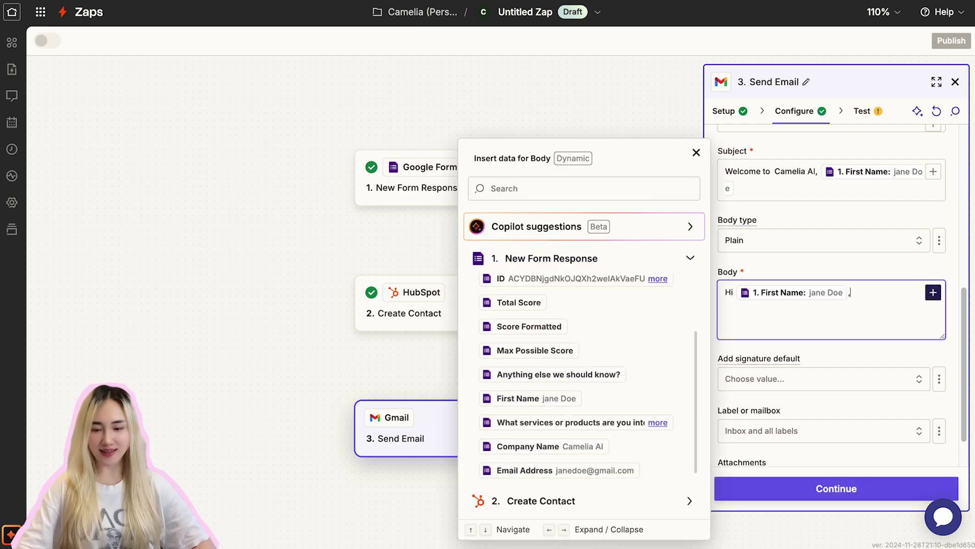
{"action": "key", "text": "Return"}
Step: Add the 'Thank you for reaching out!…' and 'In the meantime, feel free to explore our website…' paragraphs
{"action": "type", "text": "Thank you for reaching "}
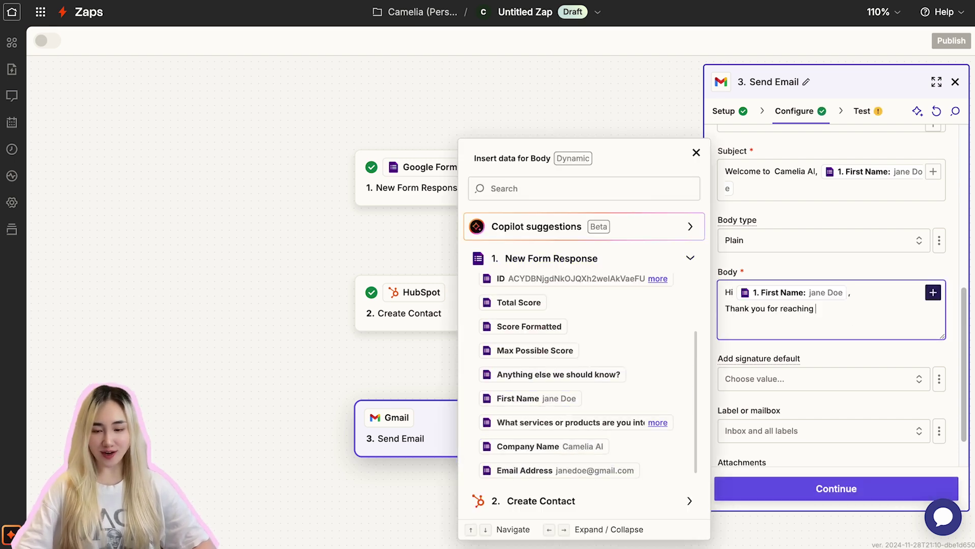
{"action": "type", "text": "out! We're thrilled to have you on"}
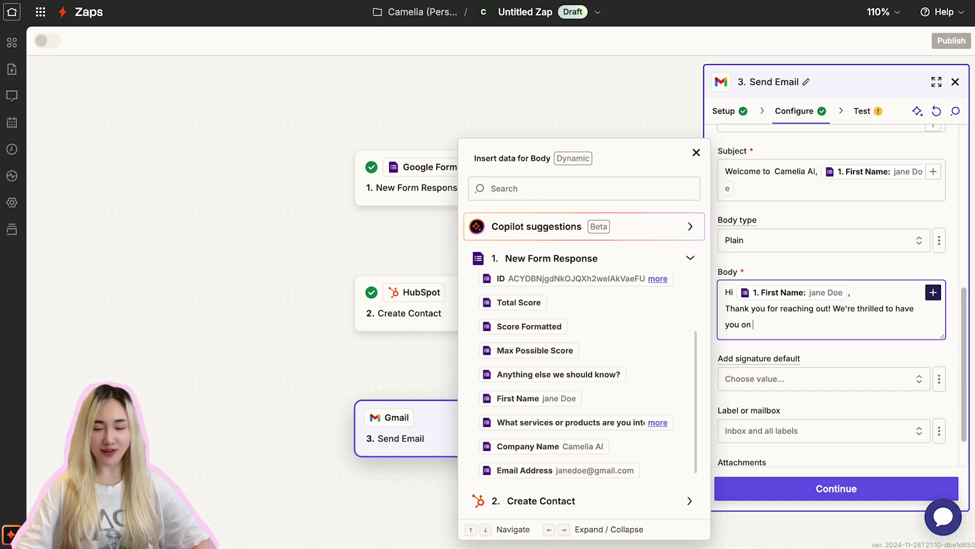
{"action": "type", "text": " board. Someone from our "}
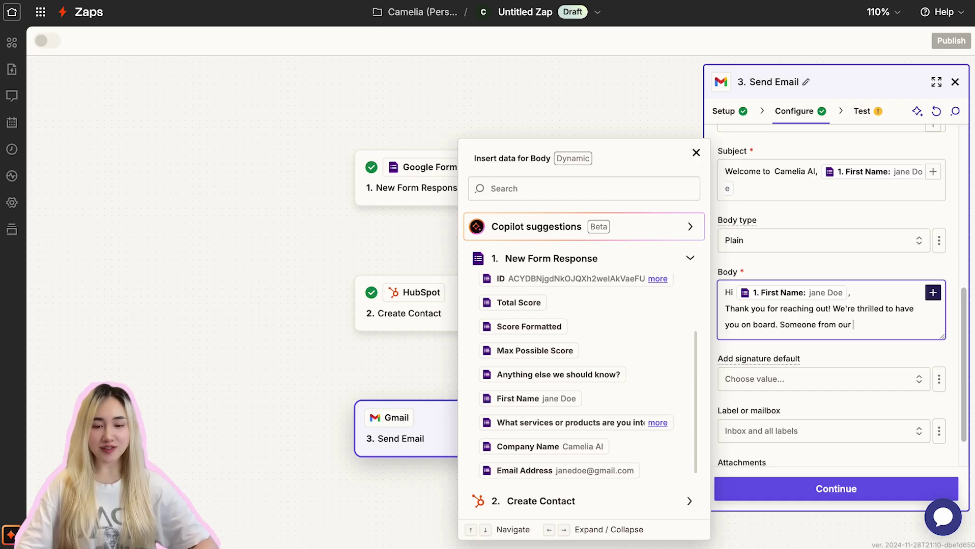
{"action": "type", "text": "team will contact you shortly."}
{"action": "key", "text": "Return"}
{"action": "key", "text": "Return"}
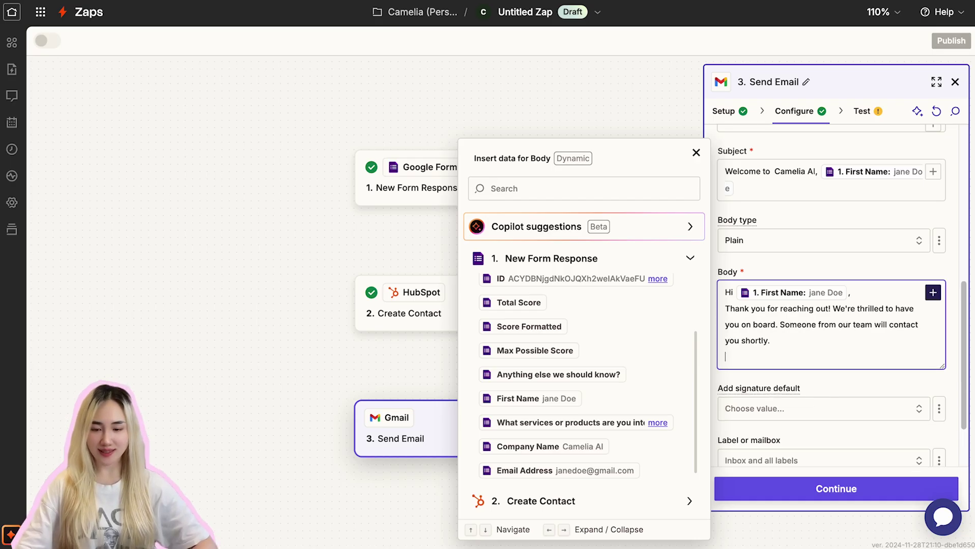
{"action": "type", "text": "In the meantime, feel free t"}
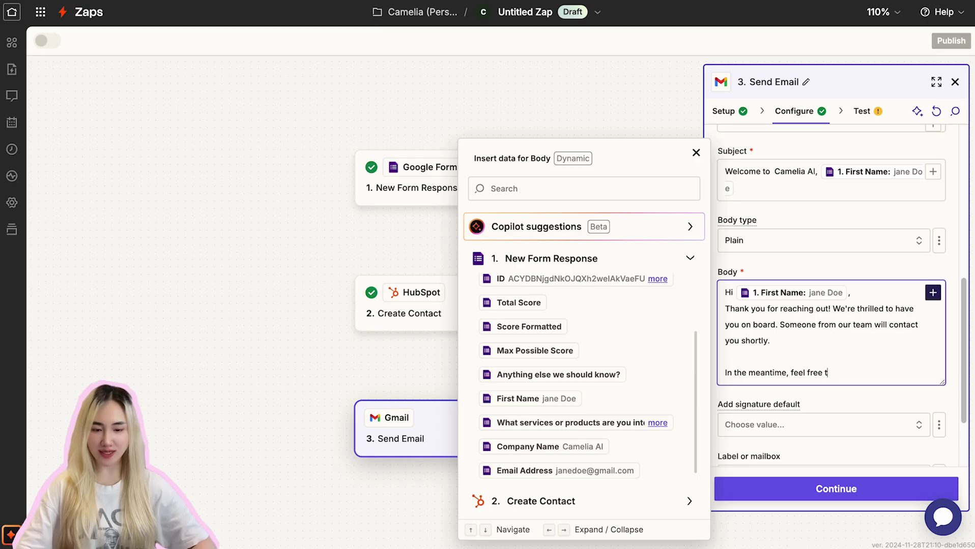
{"action": "type", "text": "o explore our website for more information."}
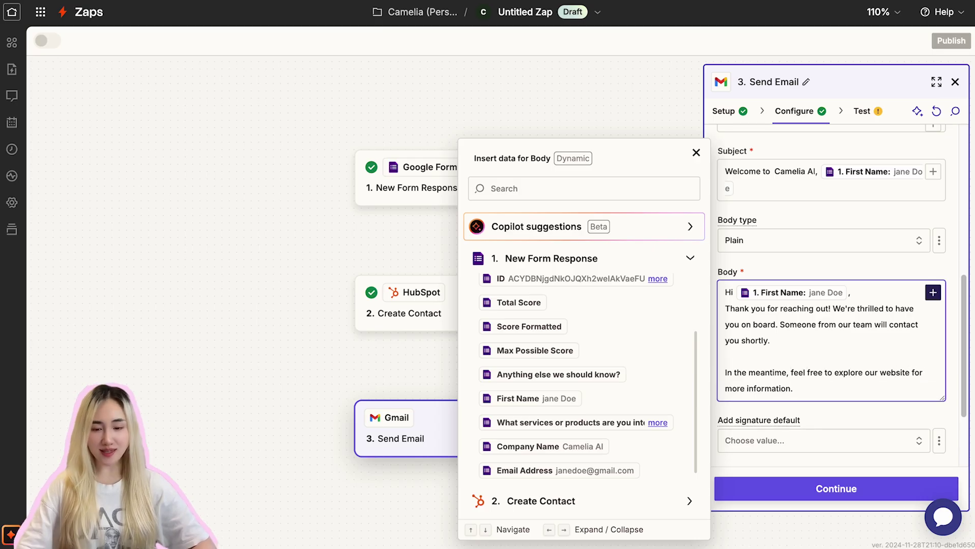
{"action": "left_click", "coordinate": [829, 273]}
{"action": "scroll", "coordinate": [819, 305], "scroll_direction": "down", "scroll_amount": 3}
{"action": "left_click", "coordinate": [775, 436]}
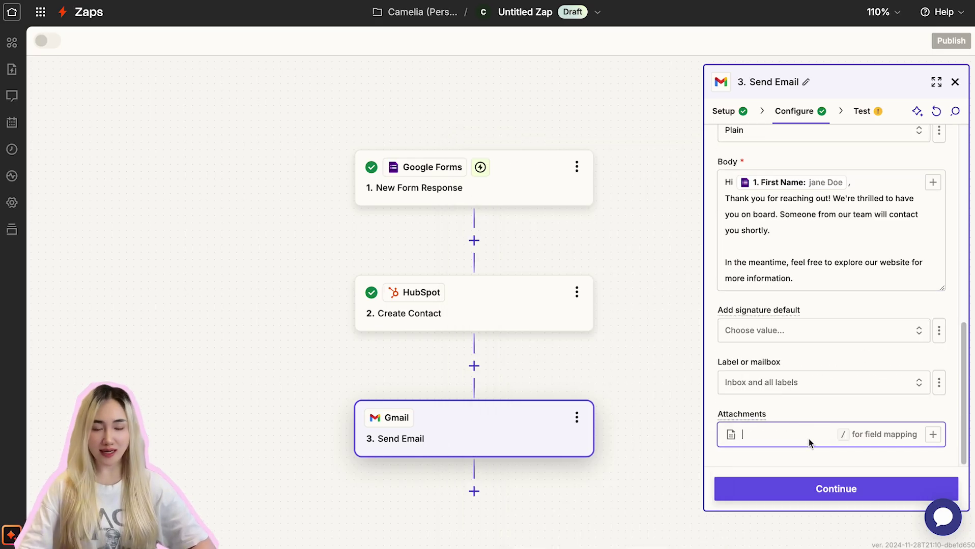
{"action": "scroll", "coordinate": [863, 290], "scroll_direction": "up", "scroll_amount": 8}
{"action": "scroll", "coordinate": [862, 291], "scroll_direction": "up", "scroll_amount": 2}
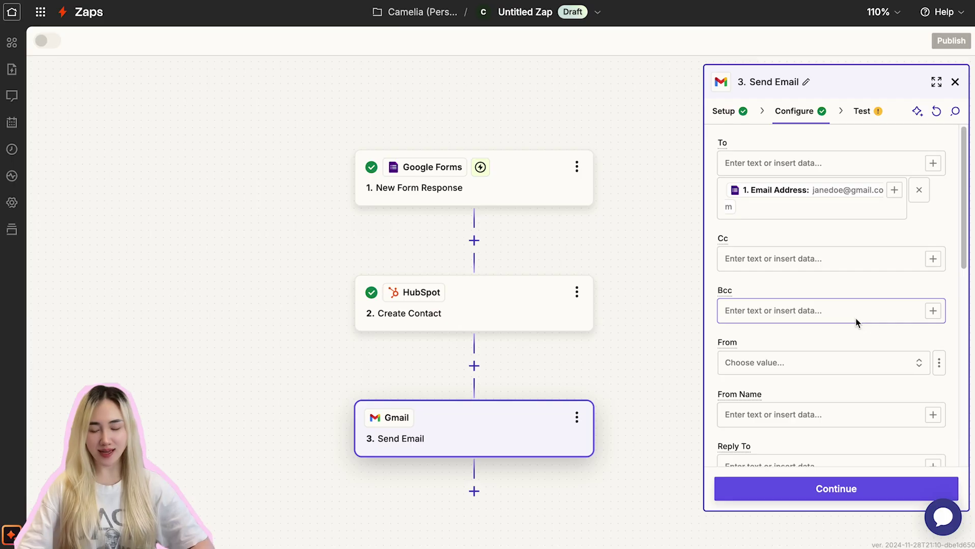